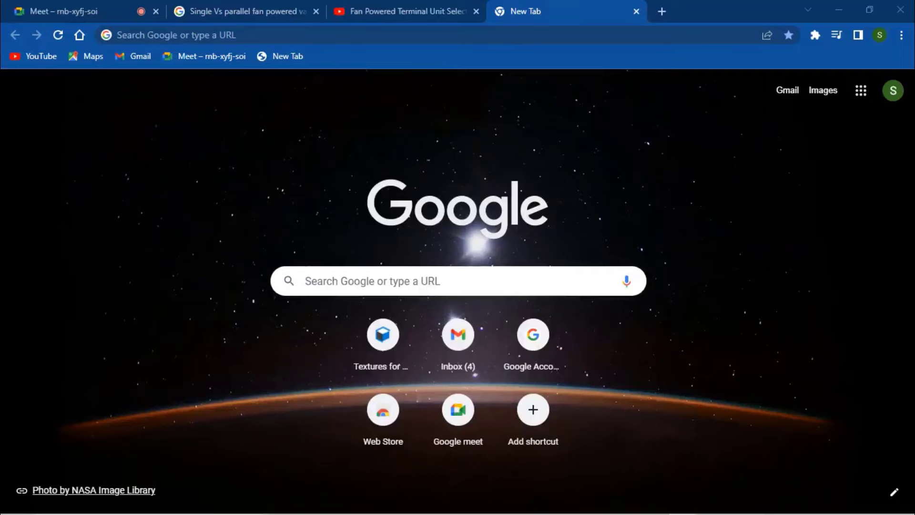
- Search Google for 'exterior with floorplan' from the new-tab search box
left_click(429, 281)
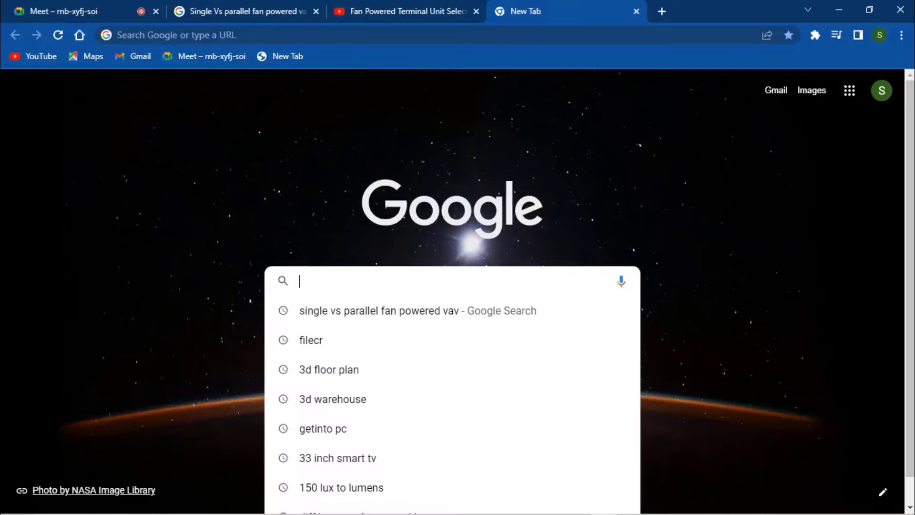
type("exte")
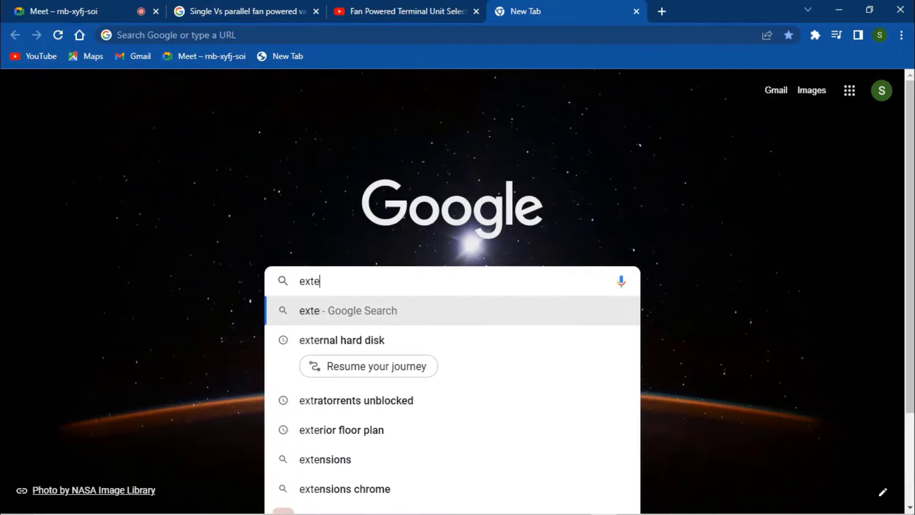
type("riow")
key("BackSpace")
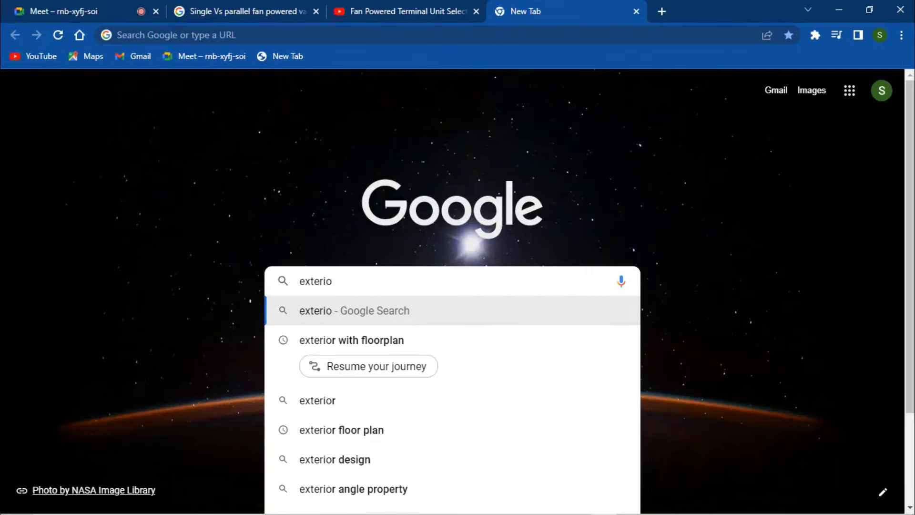
type("r with")
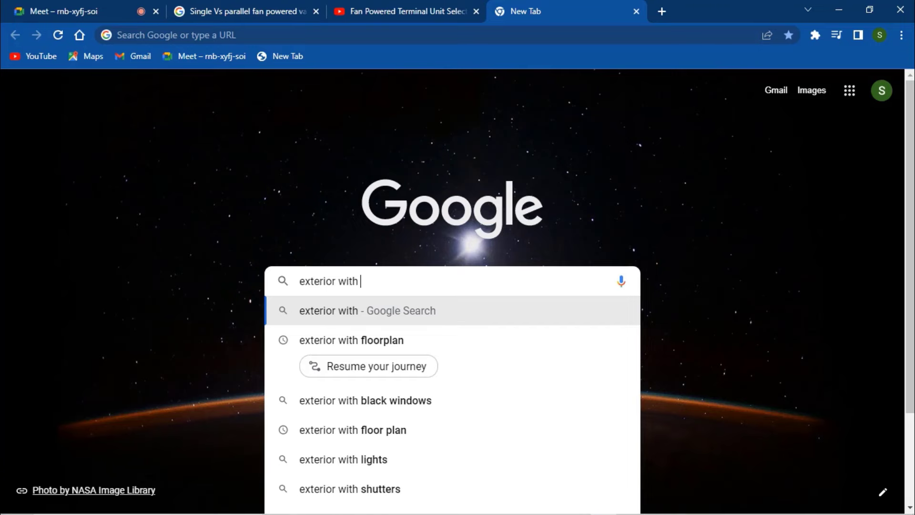
left_click(351, 339)
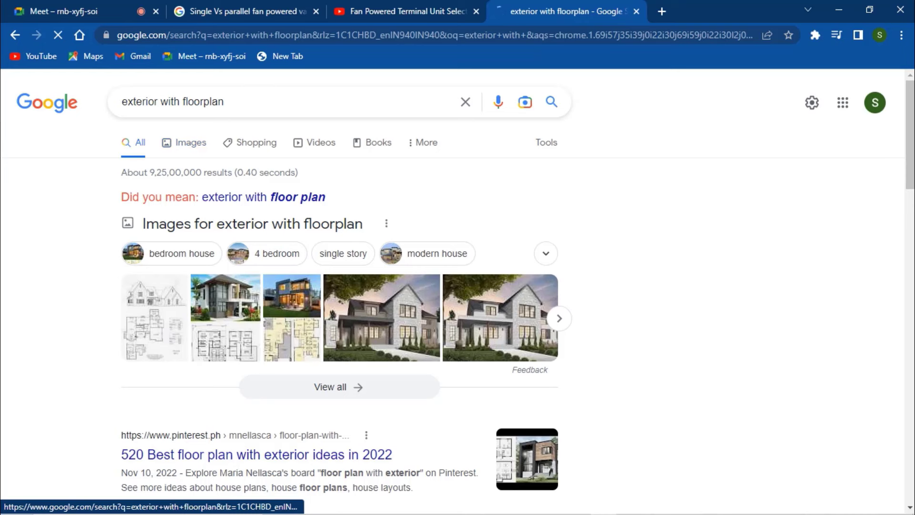
- Browse the image results and preview the two-story Sunoria house plan image
left_click(339, 387)
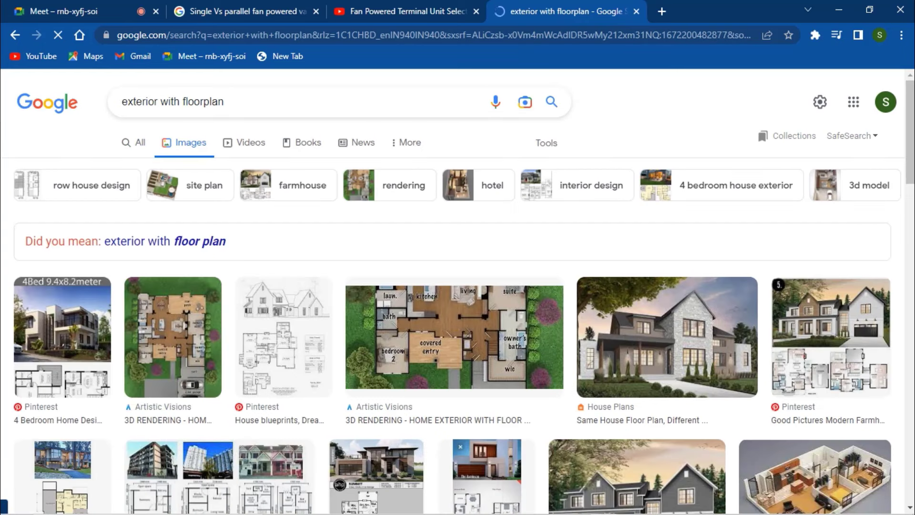
scroll(458, 334, "down", 1)
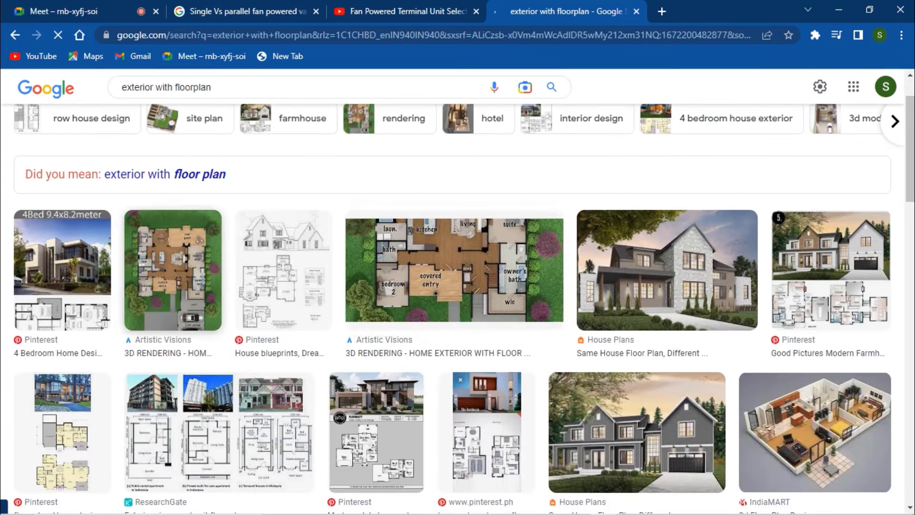
scroll(457, 334, "down", 1)
scroll(458, 309, "down", 2)
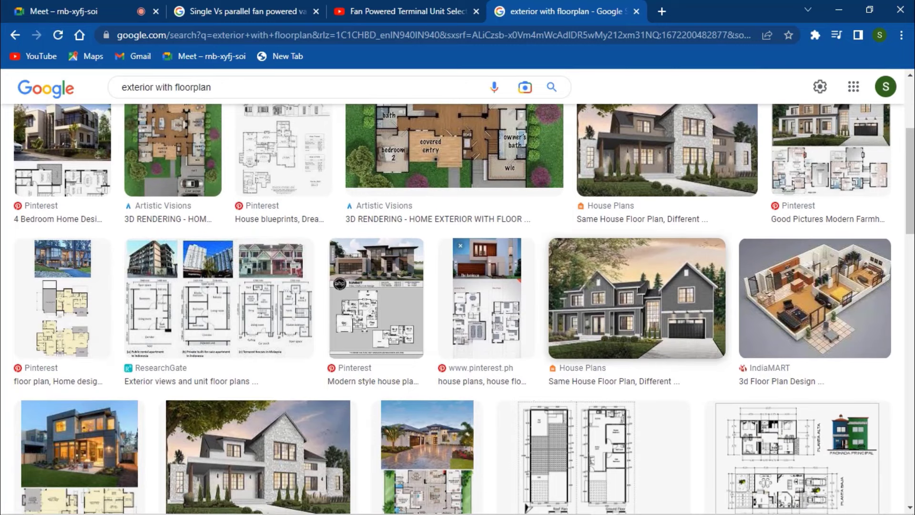
scroll(457, 310, "down", 2)
scroll(80, 329, "down", 1)
left_click(79, 267)
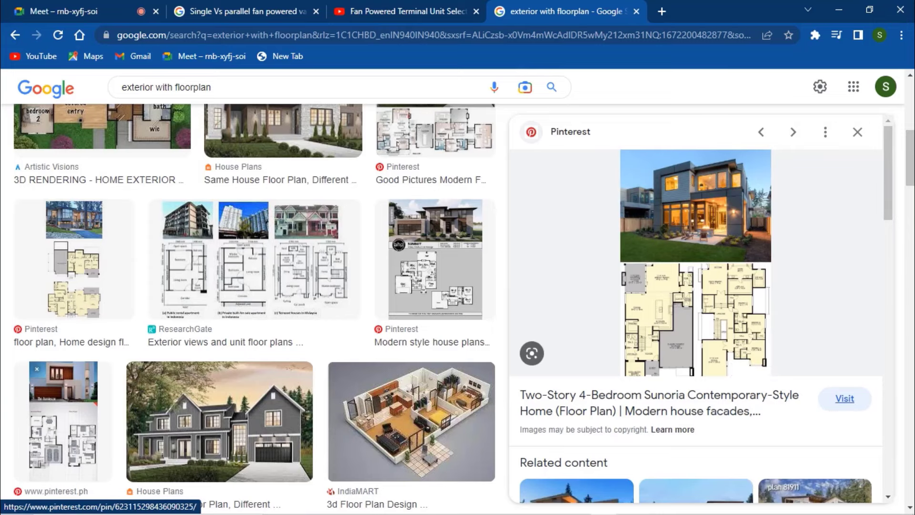
- Open the Sunoria plan's Pinterest pin in a new tab and return to the image results
left_click(845, 398)
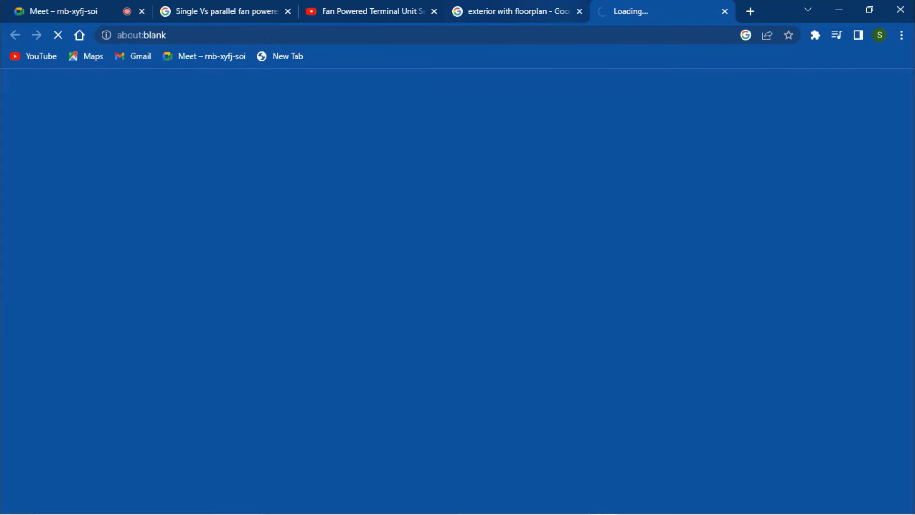
key("ctrl+shift+Tab")
scroll(696, 310, "down", 5)
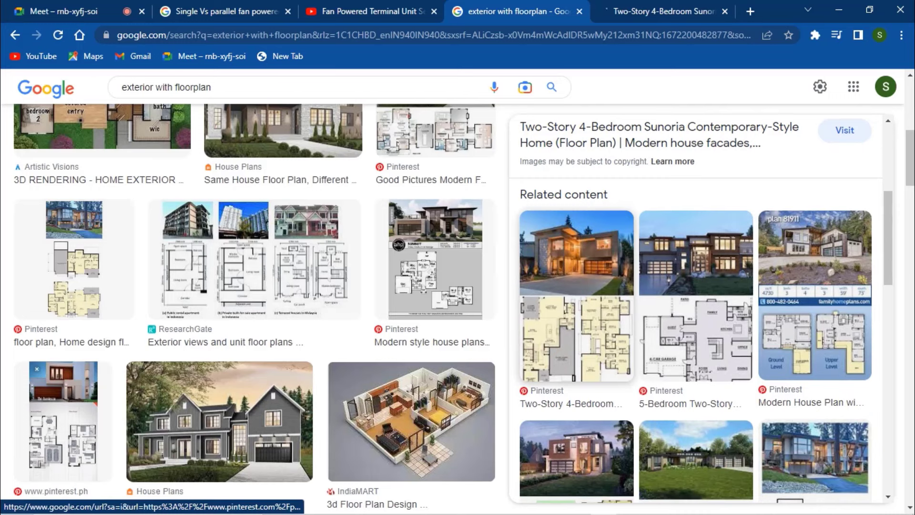
scroll(696, 309, "down", 3)
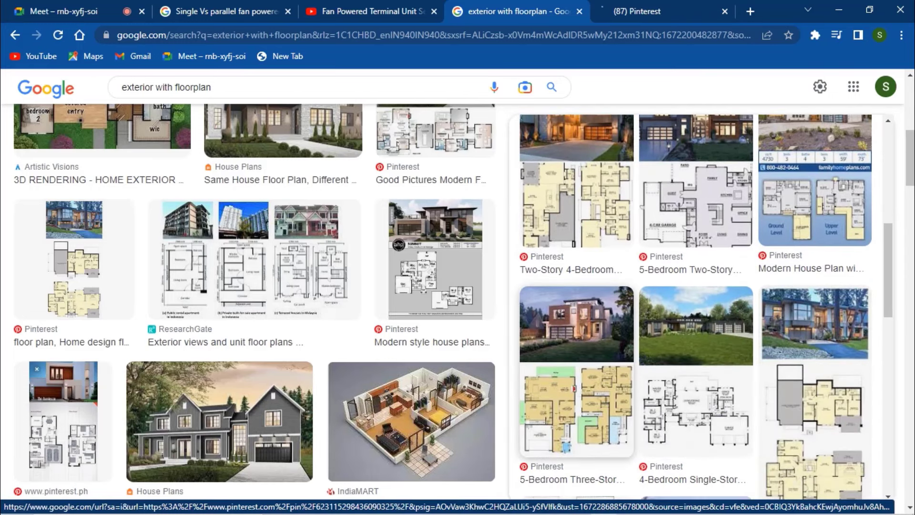
- Open the 5-Bedroom Three-Story Modern Northwest Home's source, then its homestratosphere.com article
left_click(576, 381)
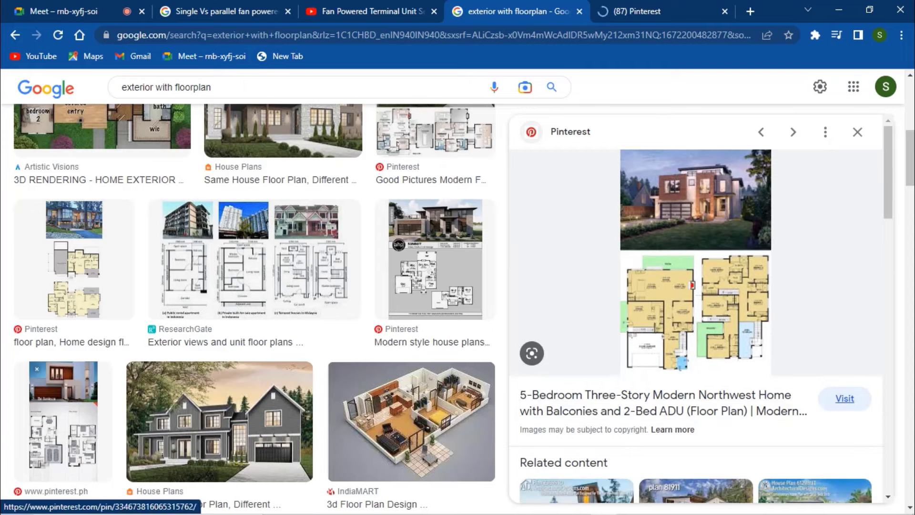
left_click(596, 403)
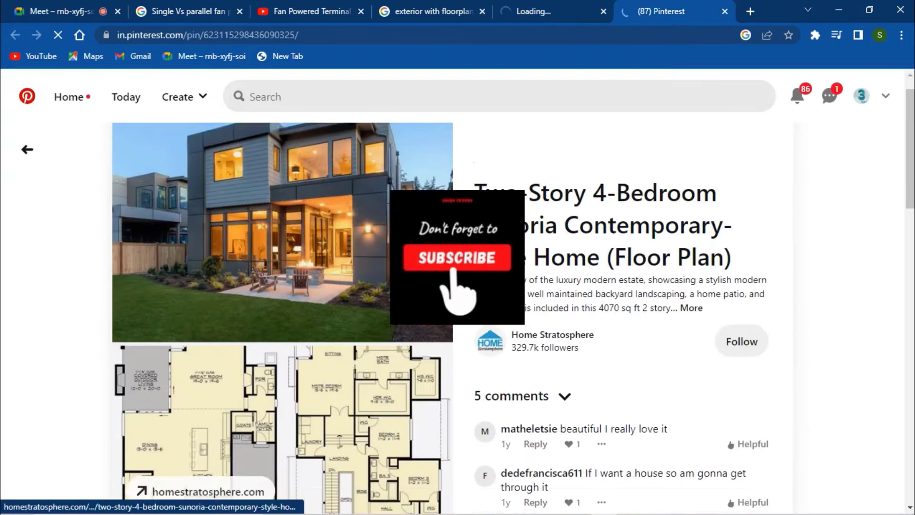
scroll(457, 315, "down", 2)
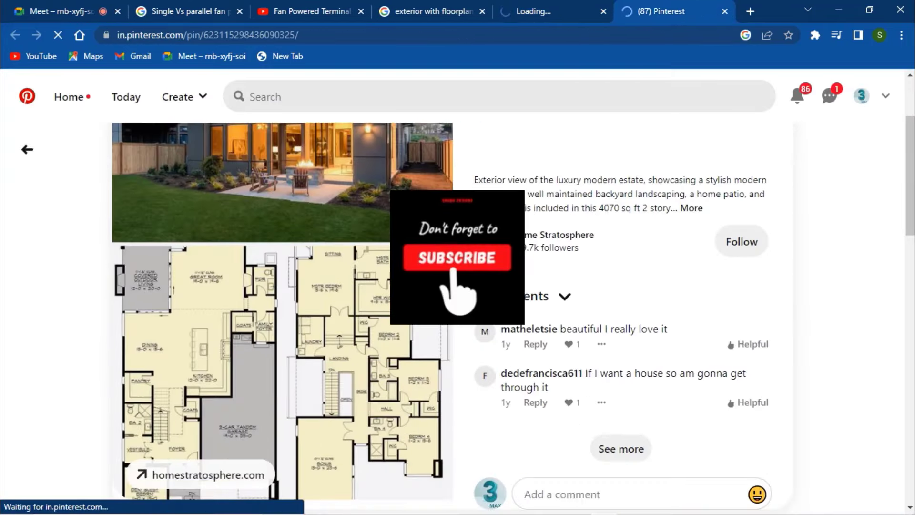
scroll(458, 315, "down", 2)
scroll(458, 314, "up", 4)
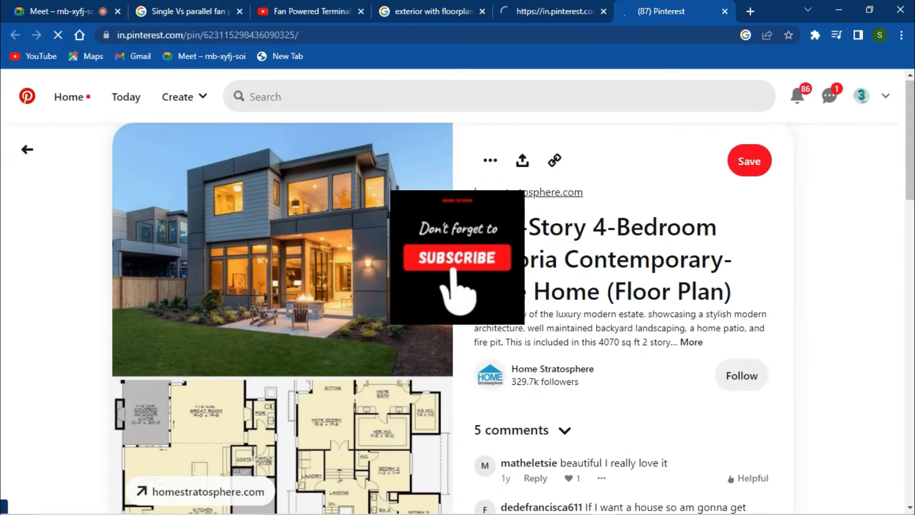
scroll(458, 315, "down", 2)
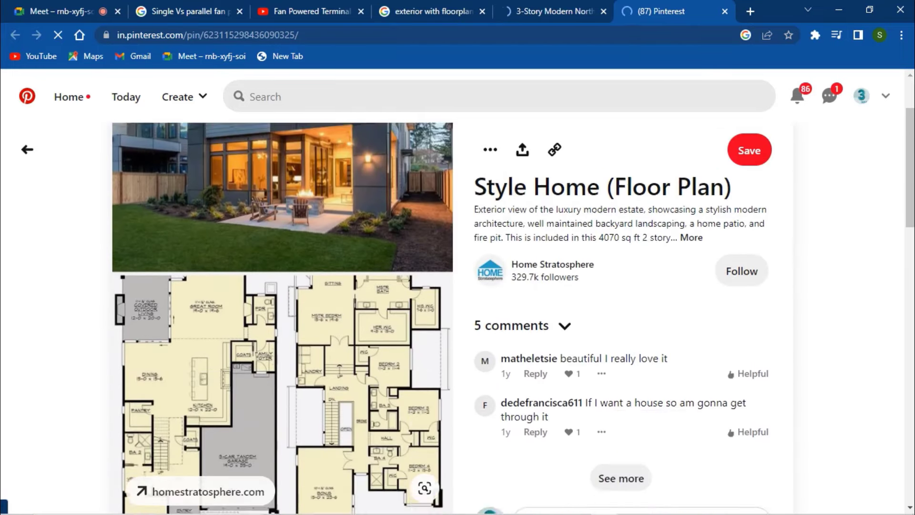
scroll(457, 314, "down", 2)
scroll(458, 314, "down", 1)
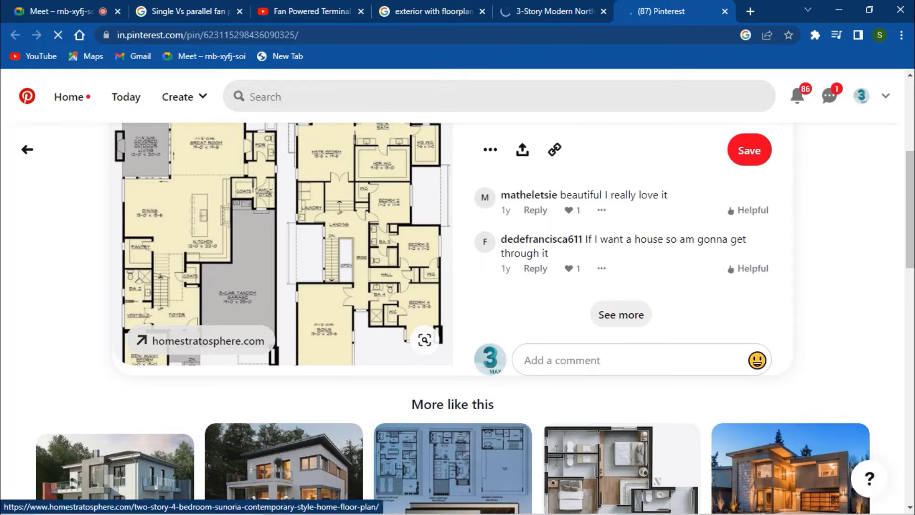
left_click(200, 341)
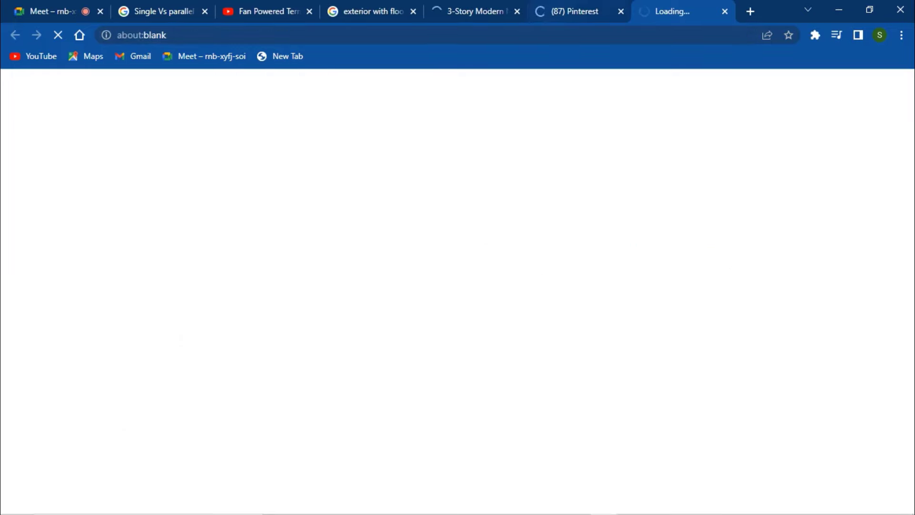
- In the three-story modern home article, open the house photo in a new tab
left_click(501, 11)
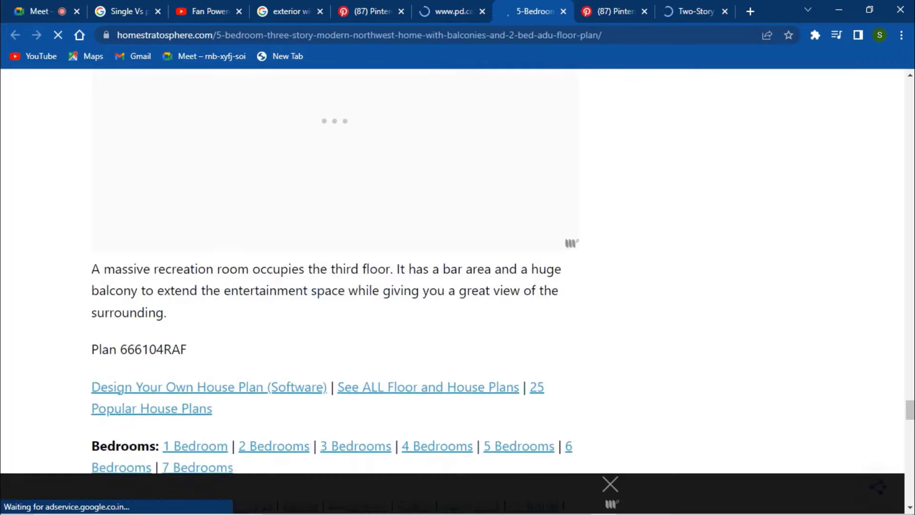
scroll(336, 286, "down", 5)
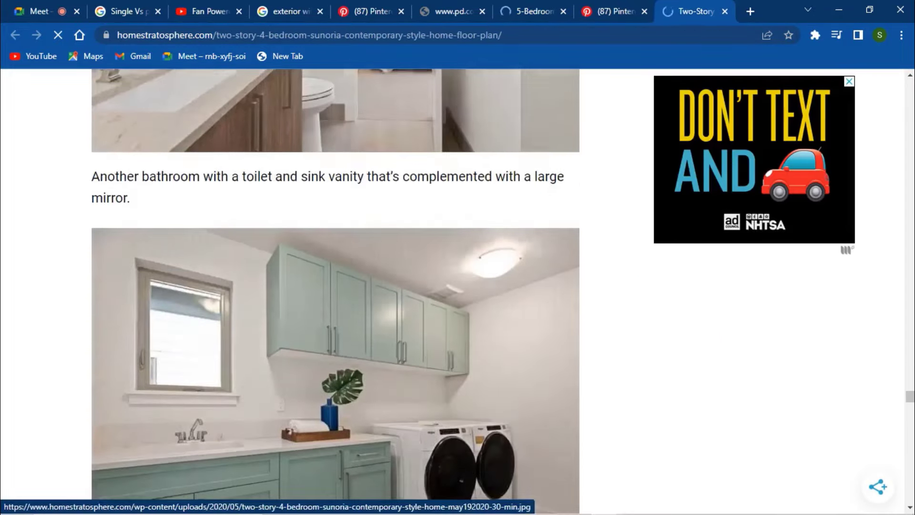
scroll(336, 286, "down", 8)
scroll(336, 287, "up", 5)
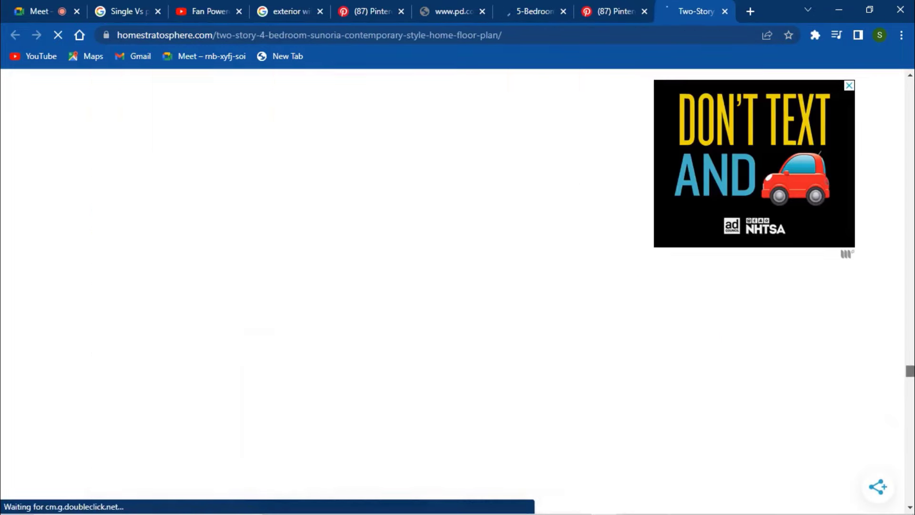
scroll(336, 286, "down", 7)
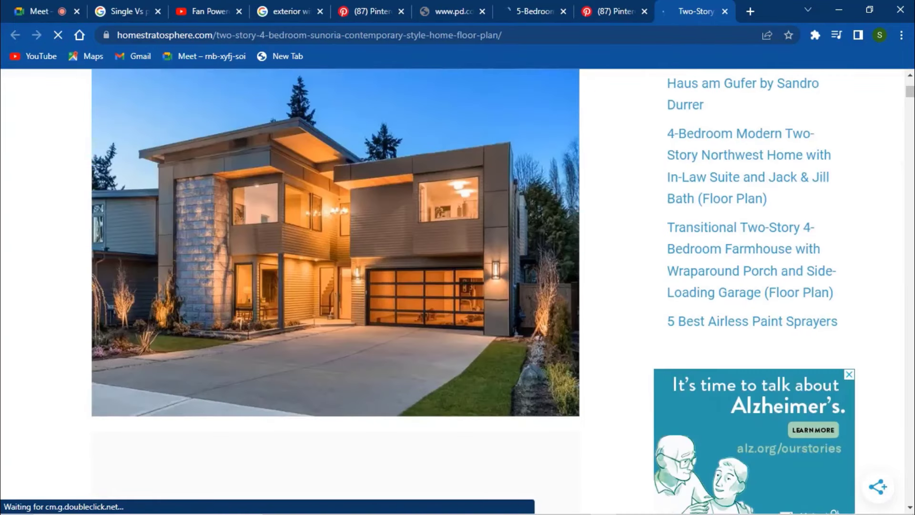
scroll(336, 286, "down", 5)
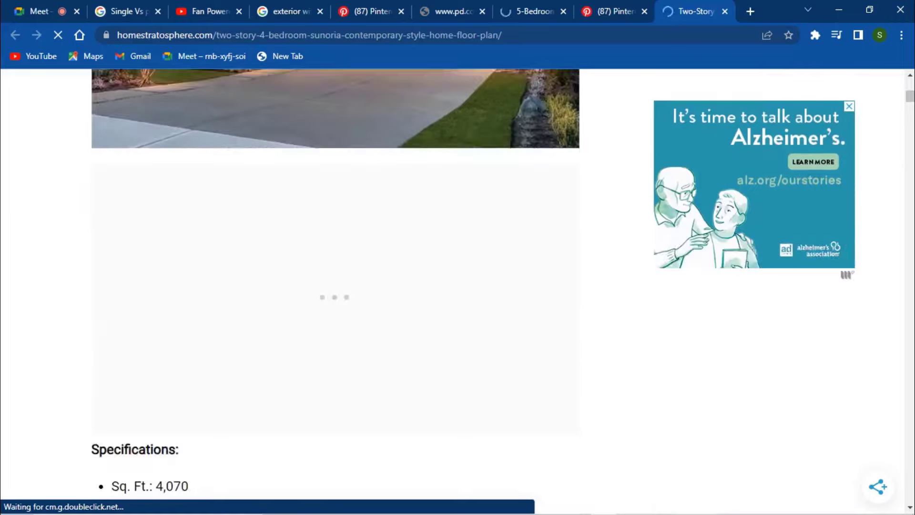
scroll(336, 286, "down", 4)
scroll(337, 286, "down", 5)
scroll(336, 286, "down", 4)
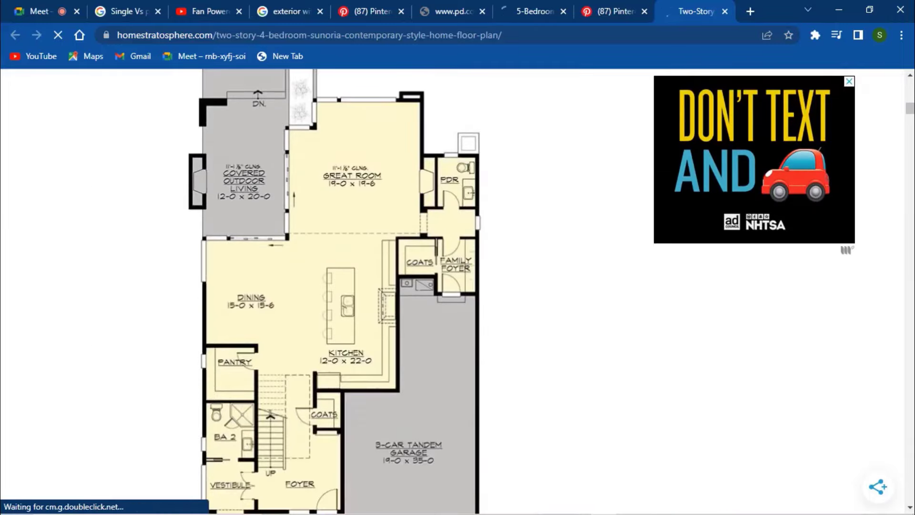
scroll(336, 286, "up", 5)
scroll(336, 286, "up", 5)
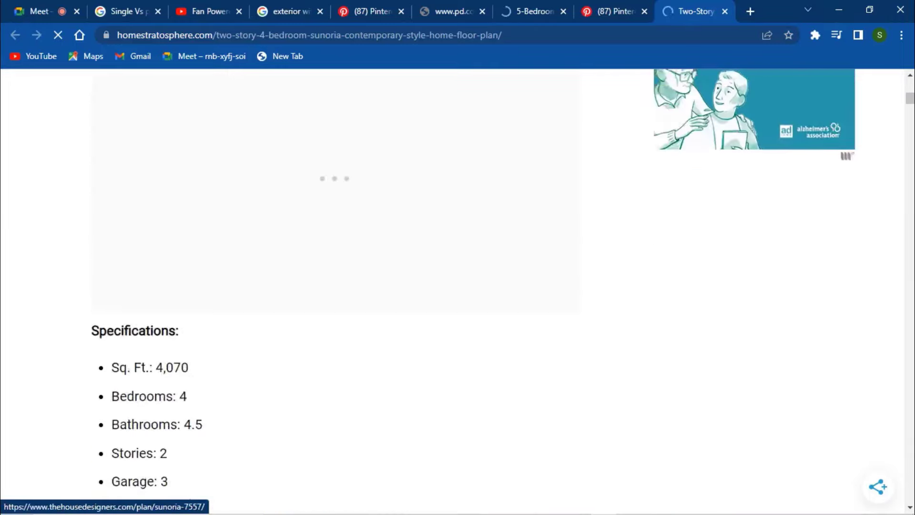
scroll(336, 286, "up", 5)
scroll(336, 286, "up", 3)
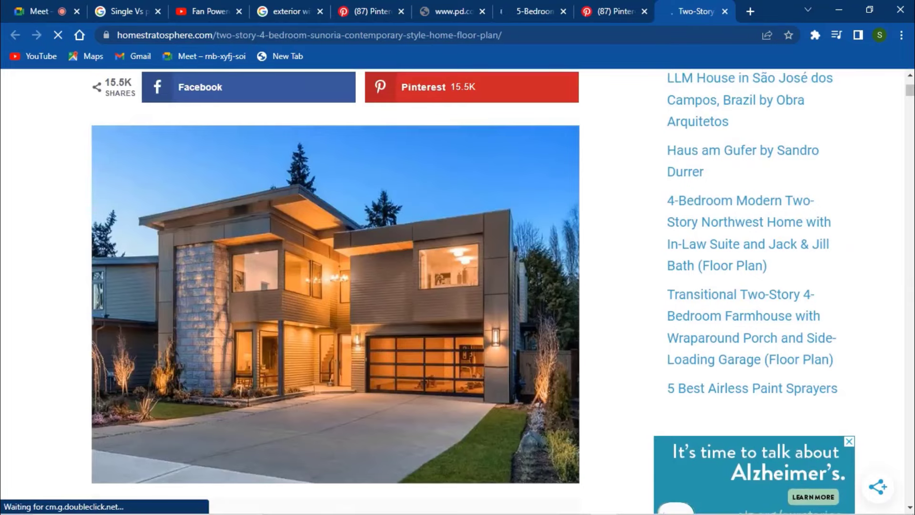
right_click(330, 312)
left_click(357, 323)
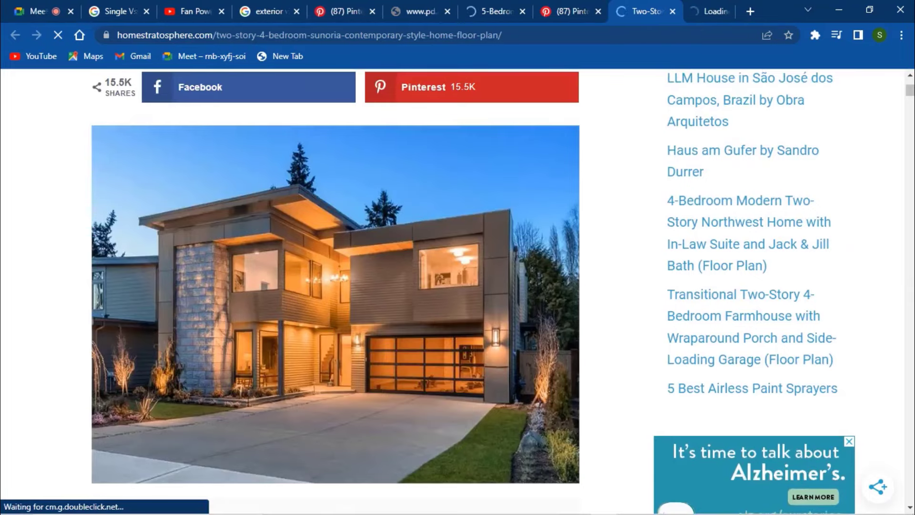
- Open the main-level floor plan image in its own new tab
scroll(336, 286, "down", 3)
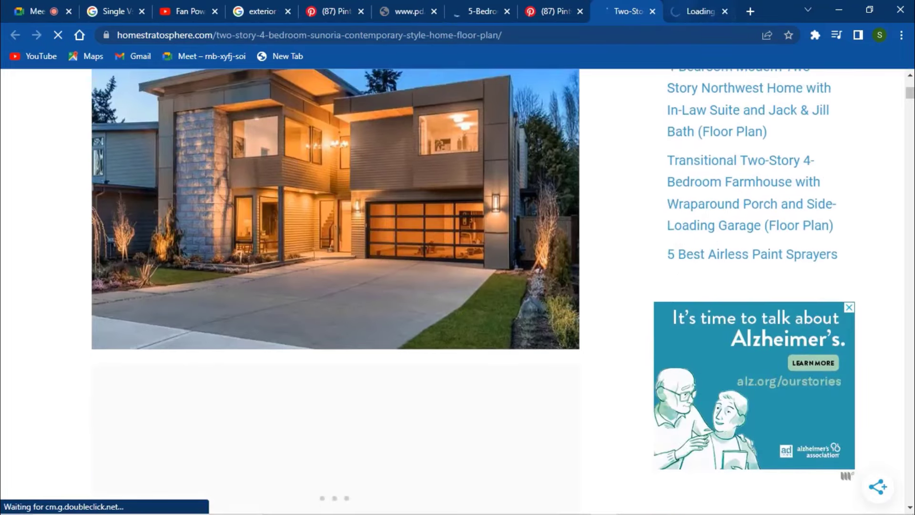
key("ctrl+Tab")
key("ctrl+shift+Tab")
scroll(336, 286, "down", 6)
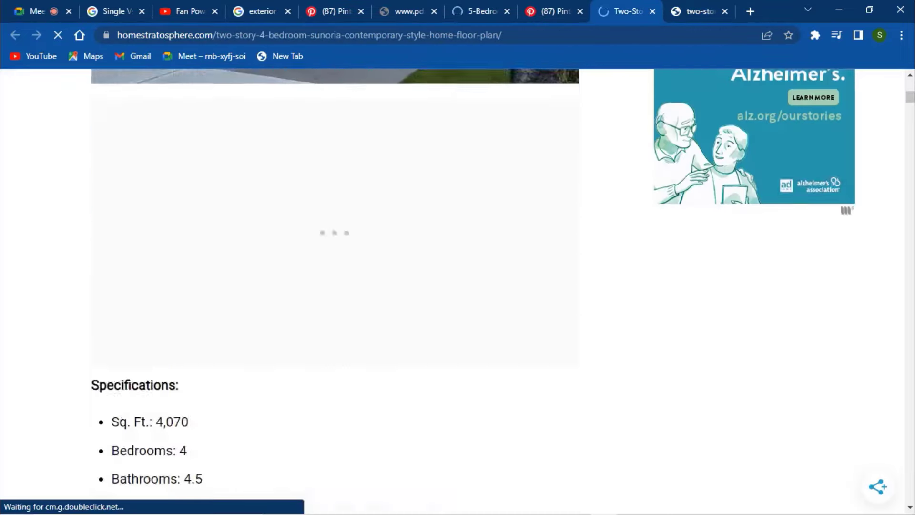
scroll(306, 326, "down", 6)
scroll(306, 325, "down", 6)
right_click(306, 325)
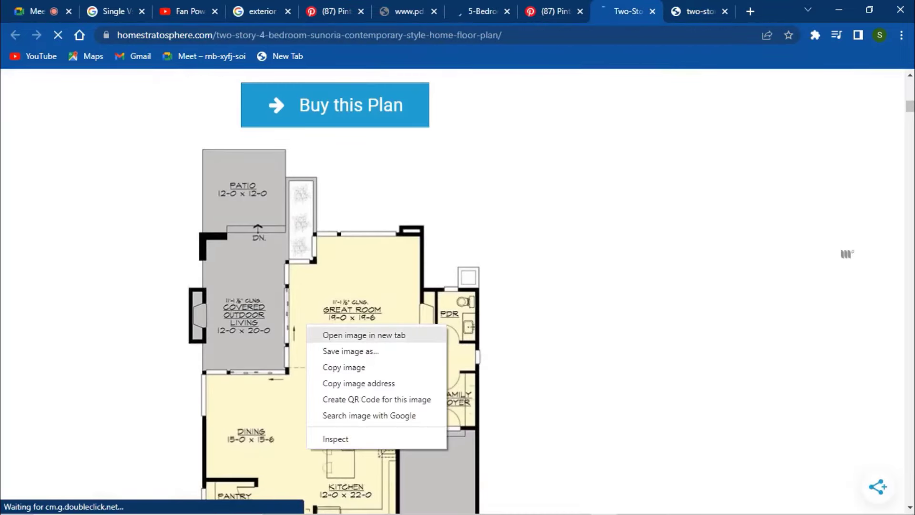
left_click(334, 335)
- Open the upper-level floor plan image in its own new tab
scroll(336, 286, "down", 4)
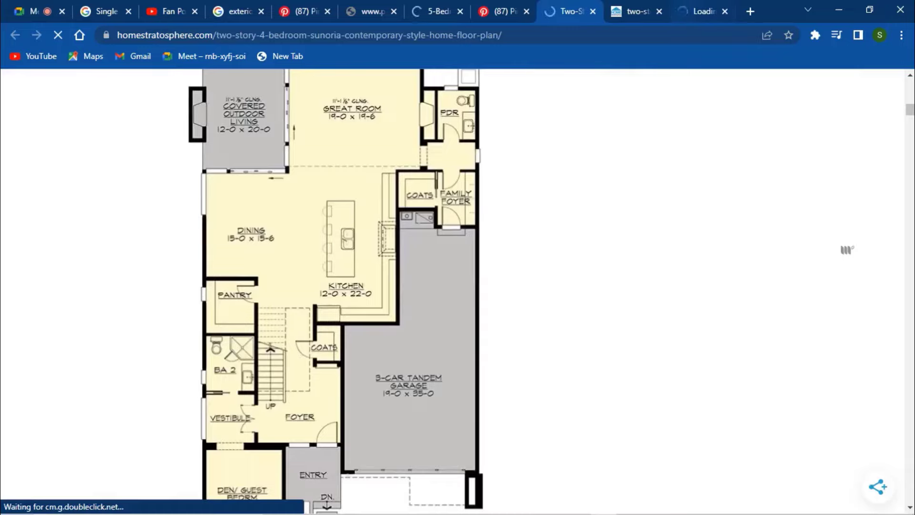
key("ctrl+9")
key("ctrl+shift+Tab")
key("ctrl+shift+Tab")
scroll(458, 286, "down", 5)
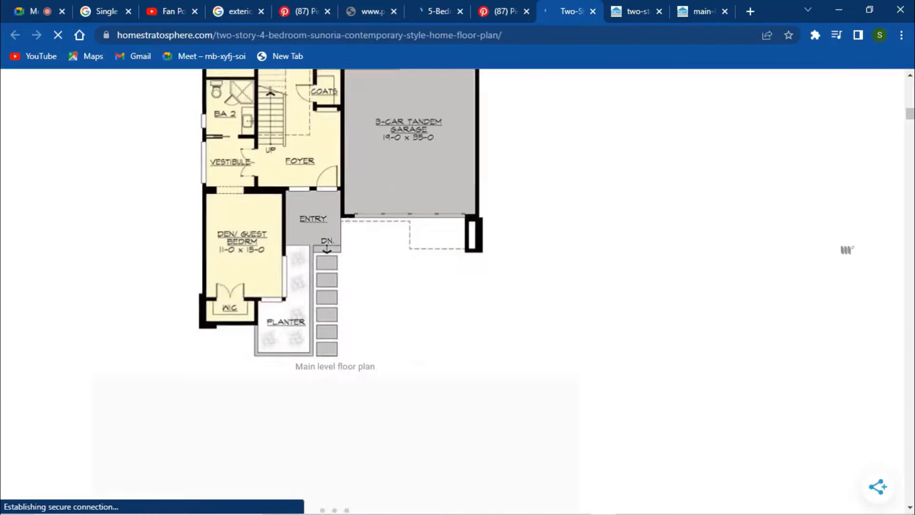
scroll(334, 345, "down", 6)
scroll(334, 345, "down", 4)
right_click(333, 345)
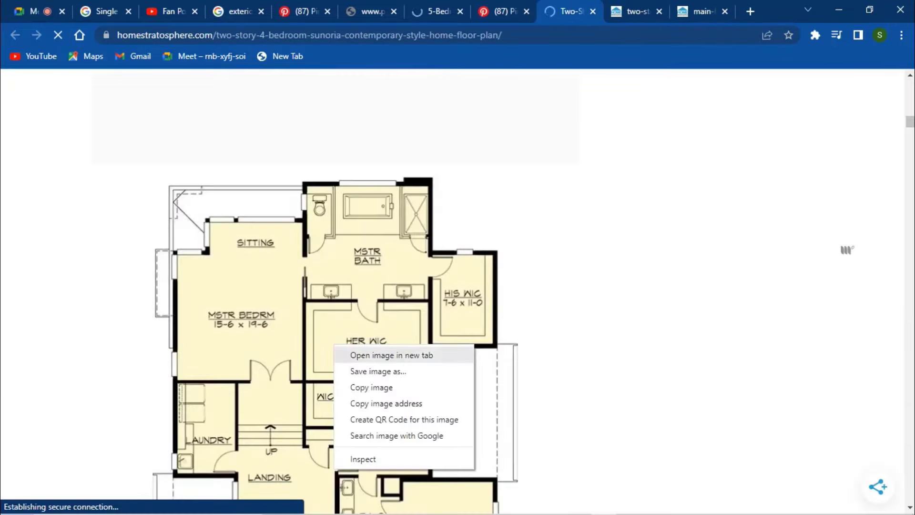
left_click(382, 355)
scroll(382, 355, "down", 5)
scroll(382, 355, "down", 6)
scroll(381, 355, "down", 5)
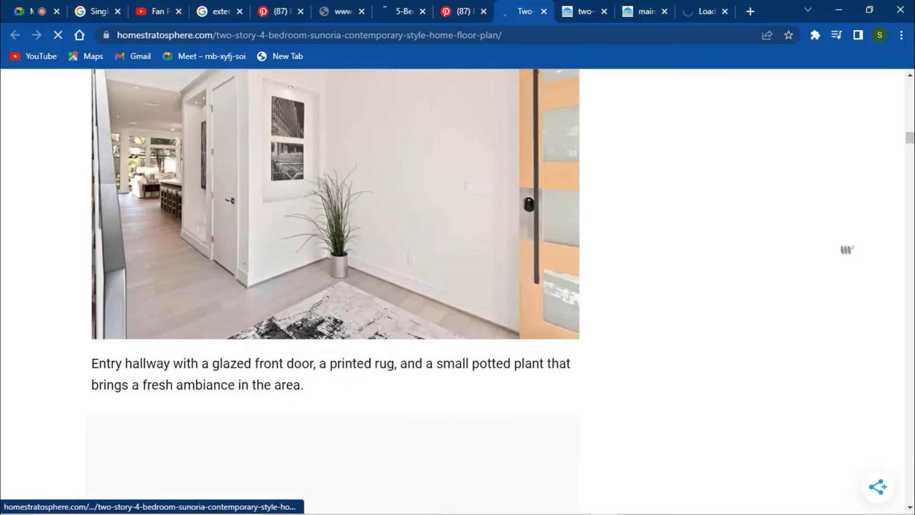
scroll(336, 286, "down", 5)
scroll(336, 286, "down", 6)
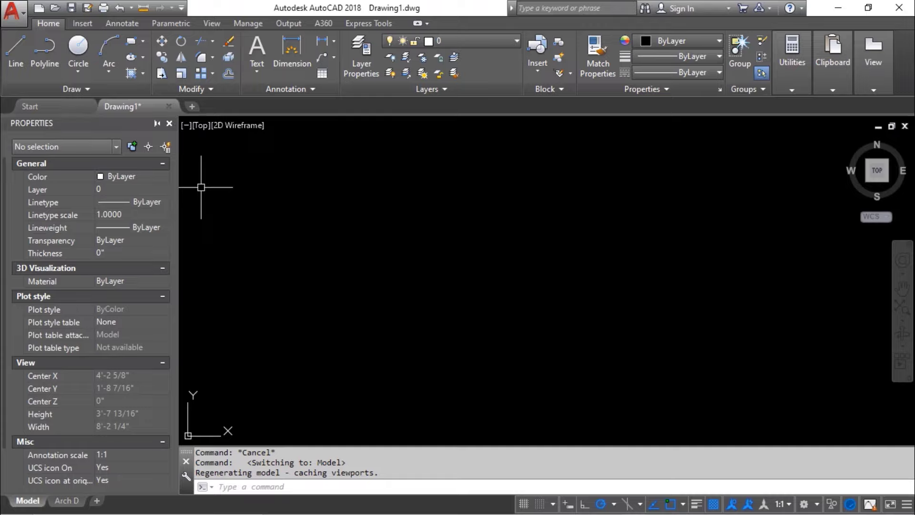
- Close the Properties palette and switch the ribbon to the Insert tab
left_click(169, 123)
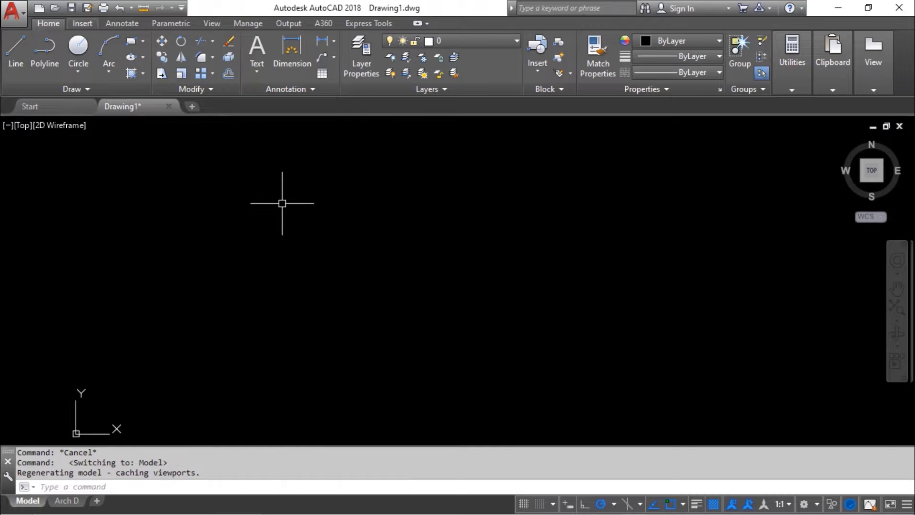
left_click(82, 23)
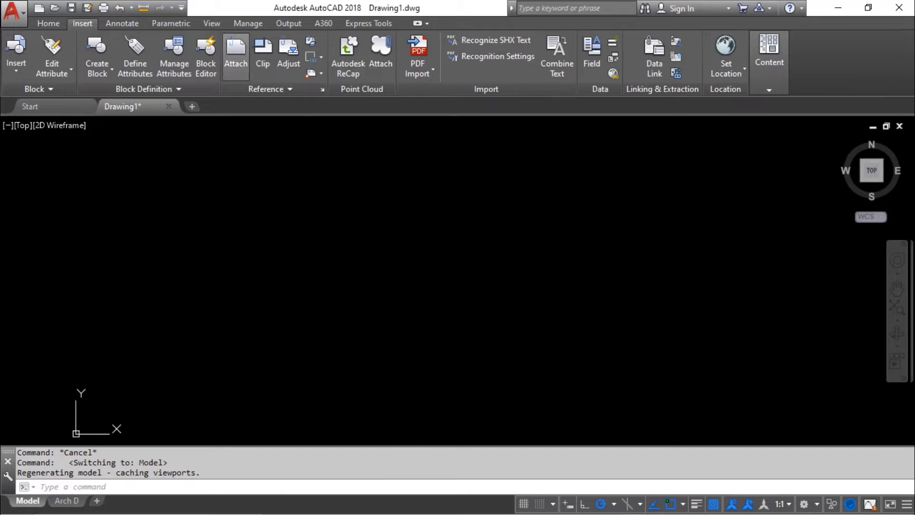
- Attach the main-level floor plan JPG from Documents at scale 1
left_click(236, 53)
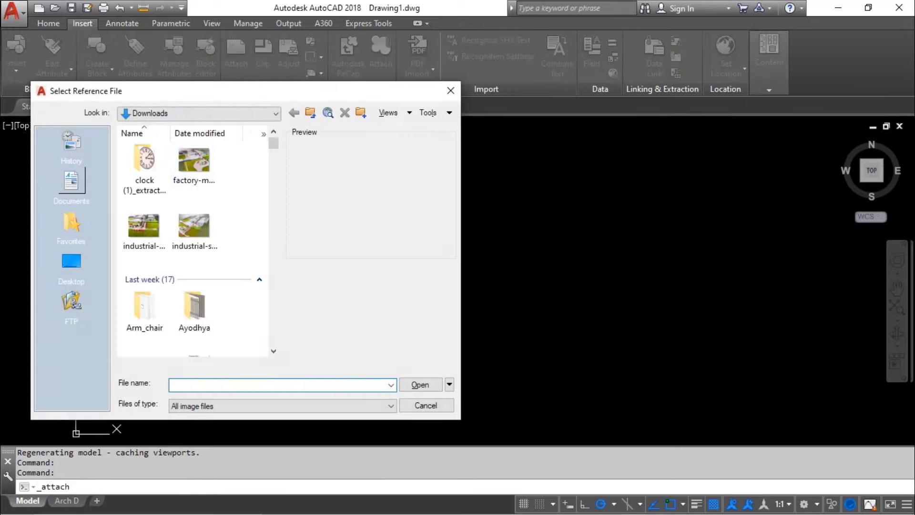
left_click(71, 184)
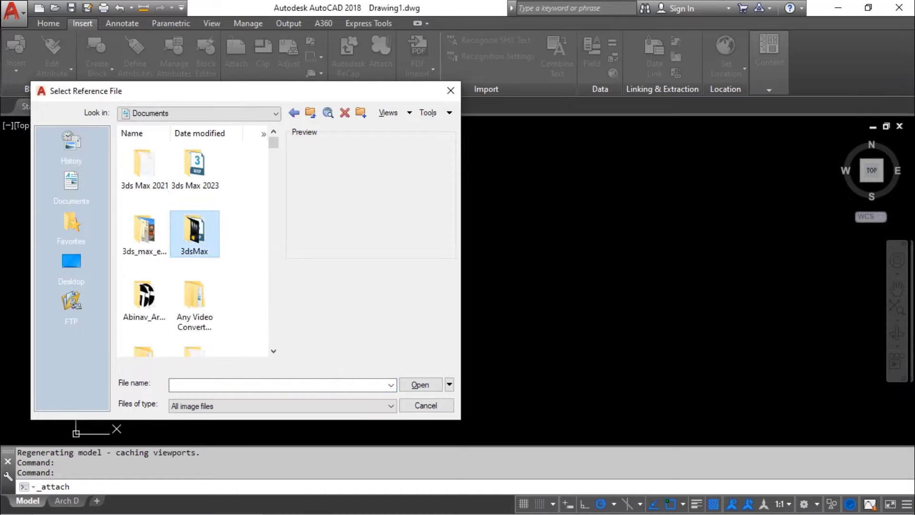
double_click(144, 231)
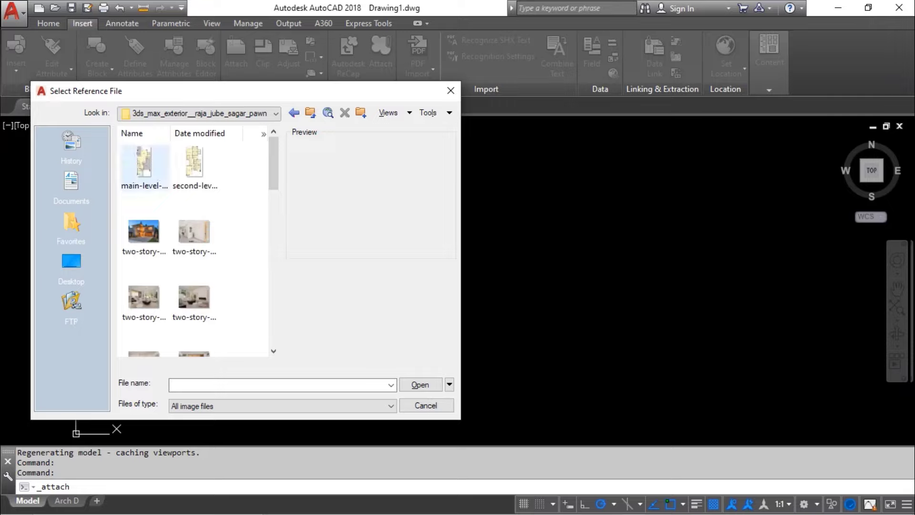
left_click(143, 164)
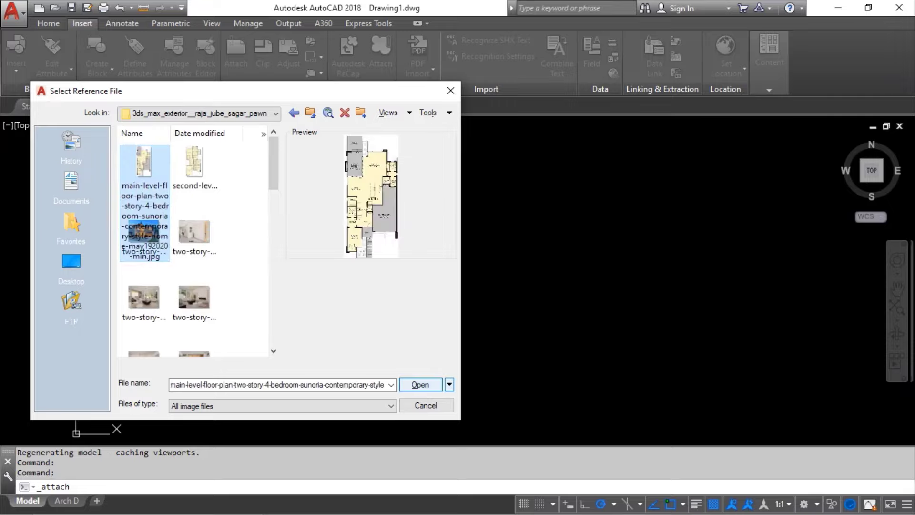
left_click(420, 385)
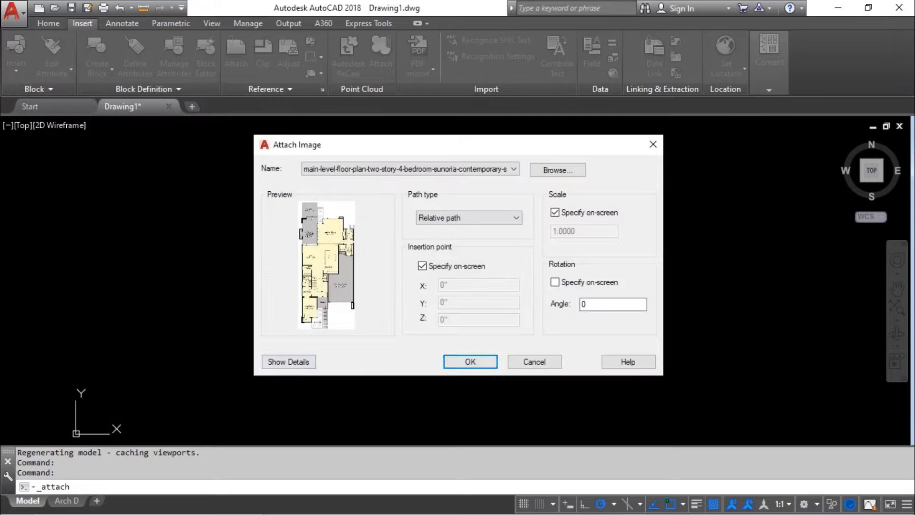
left_click(470, 361)
left_click(198, 329)
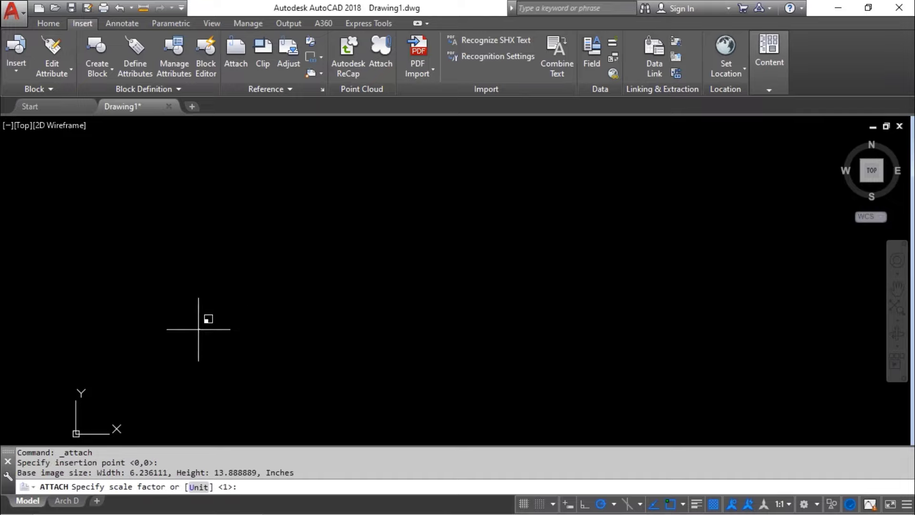
key("Return")
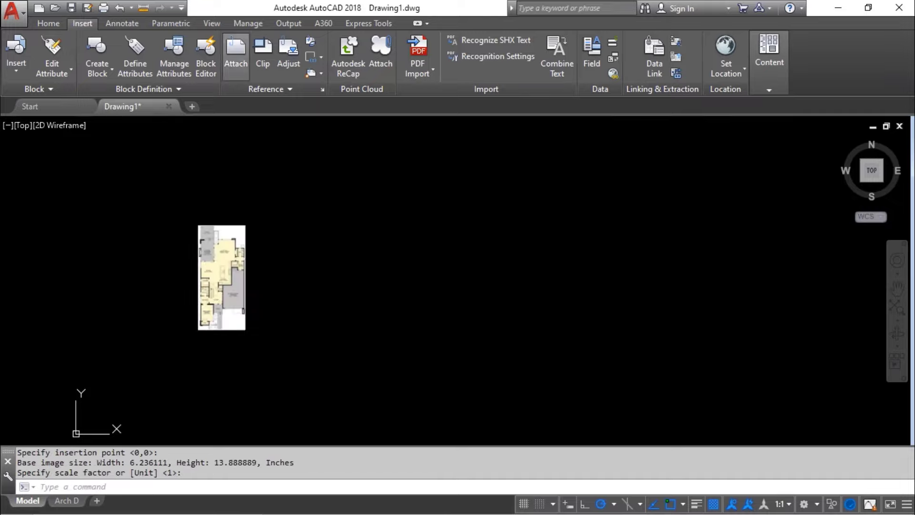
- Attach the second-level floor plan JPG at scale 1, to the right of the first
left_click(236, 52)
left_click(195, 190)
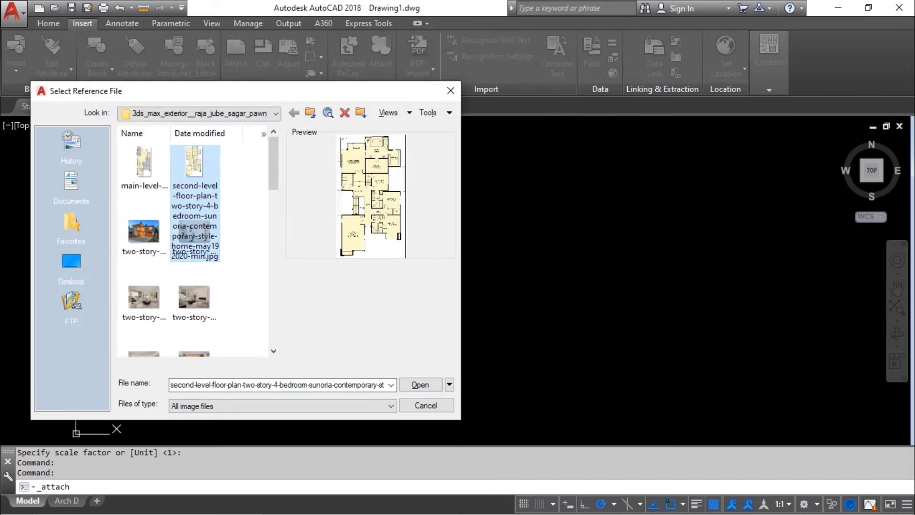
left_click(426, 385)
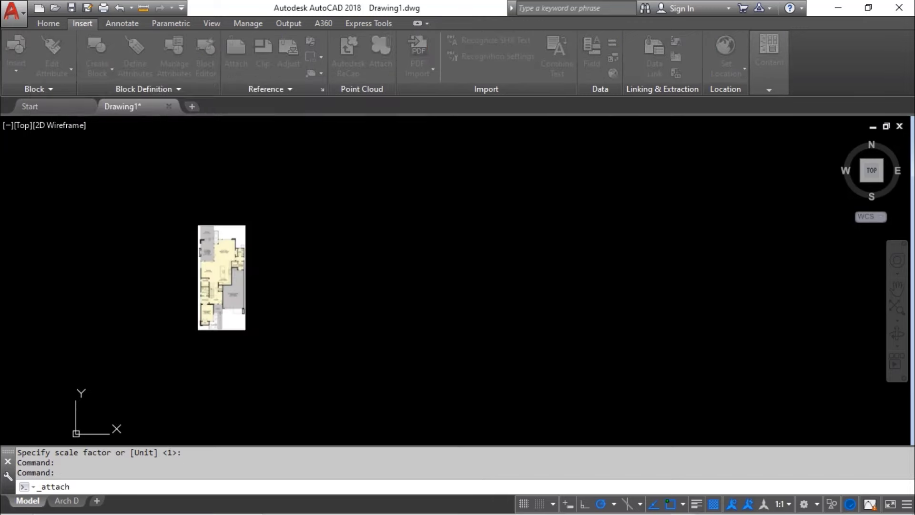
left_click(470, 361)
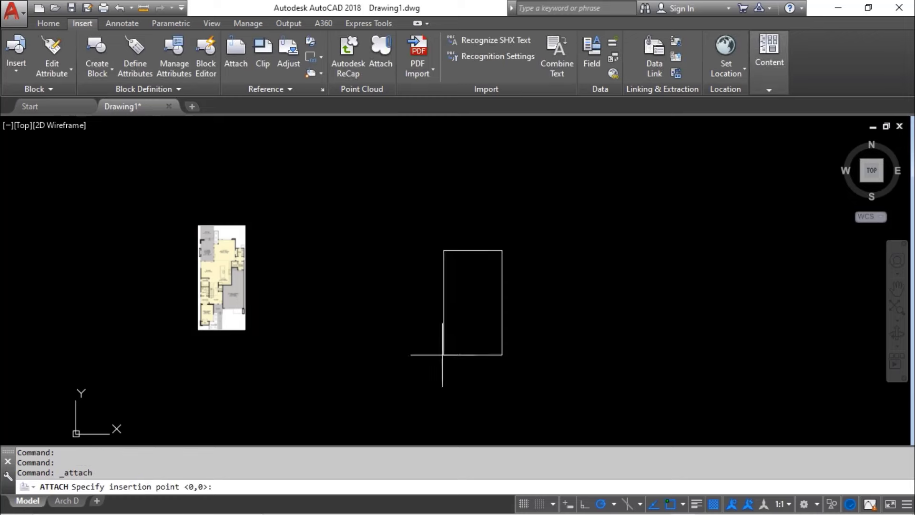
left_click(327, 319)
key("Return")
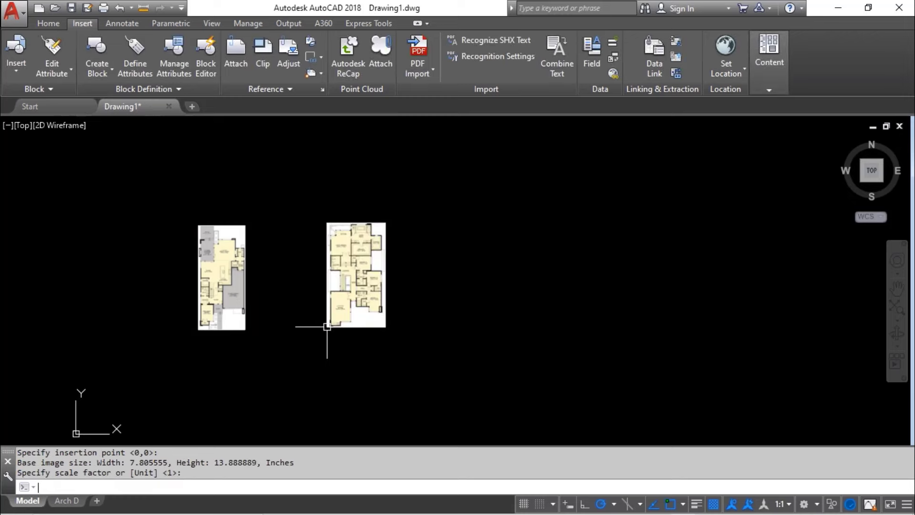
scroll(248, 286, "up", 5)
scroll(196, 301, "up", 3)
scroll(323, 265, "down", 4)
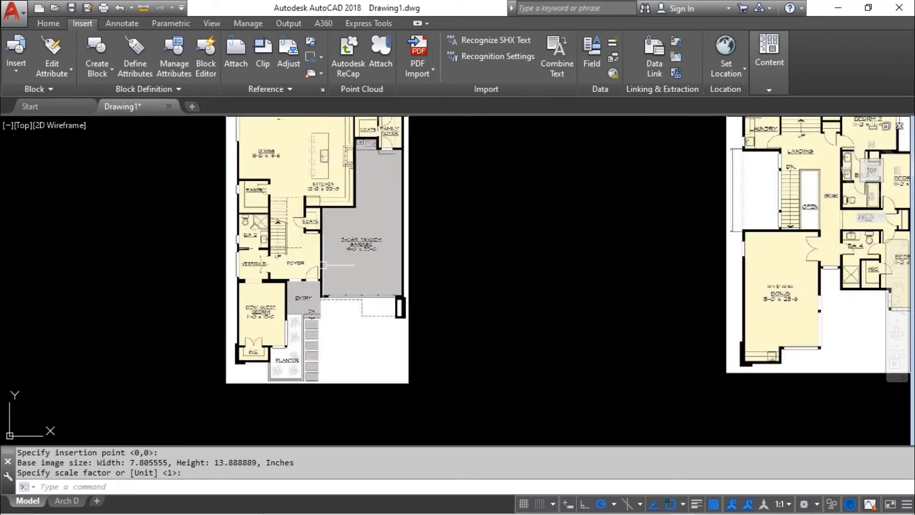
scroll(322, 284, "down", 4)
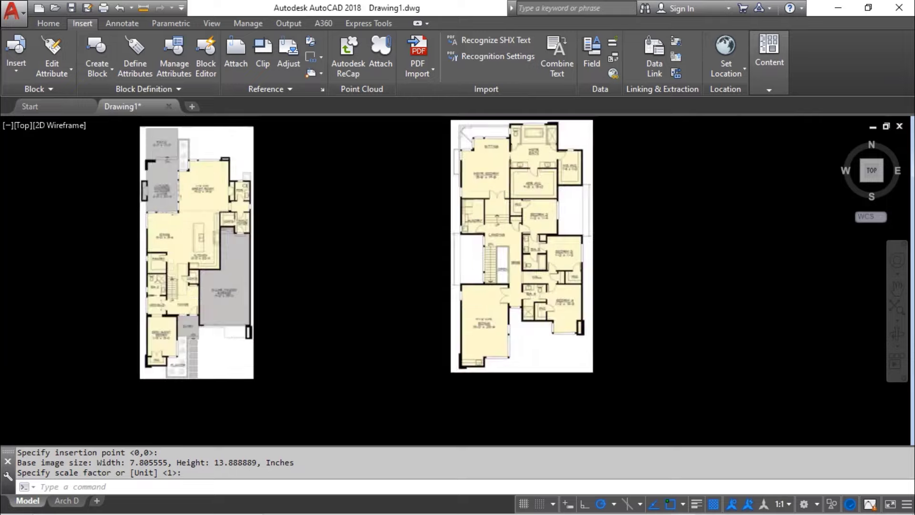
scroll(513, 238, "up", 8)
scroll(520, 300, "down", 8)
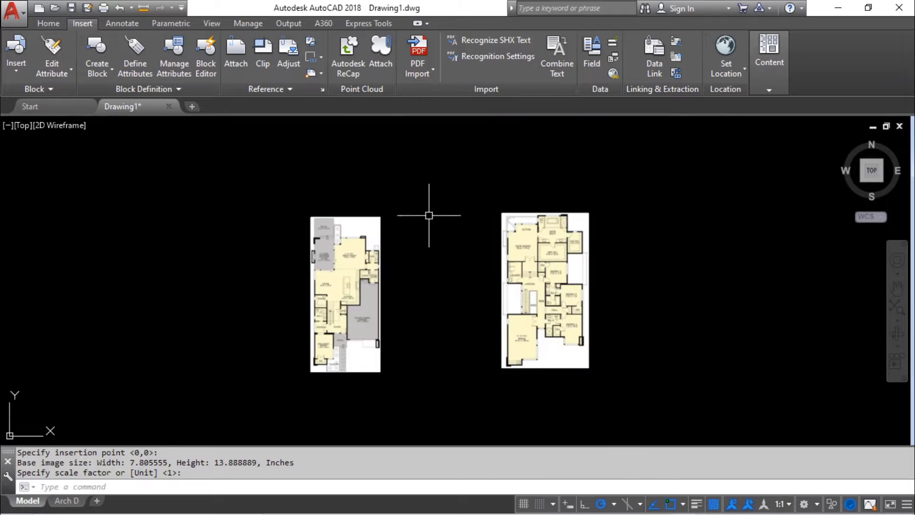
scroll(372, 266, "up", 6)
scroll(338, 271, "down", 4)
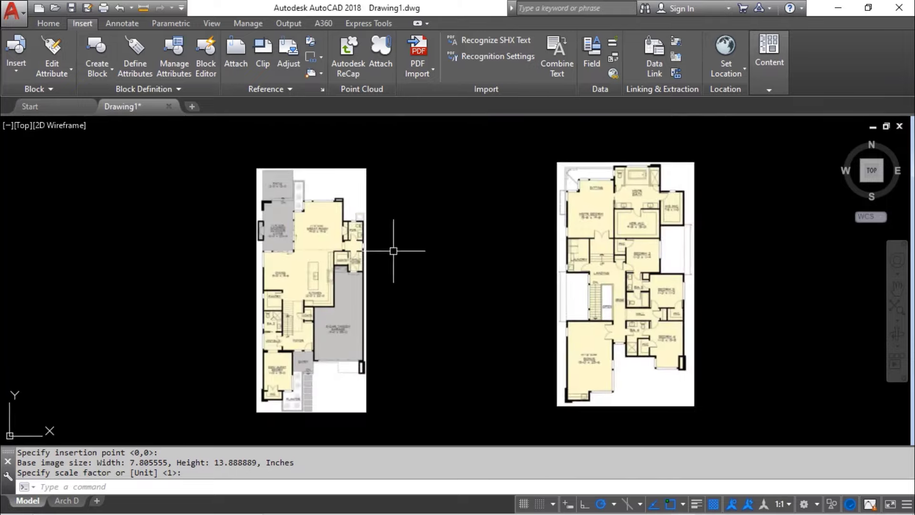
scroll(334, 274, "up", 6)
scroll(323, 280, "down", 6)
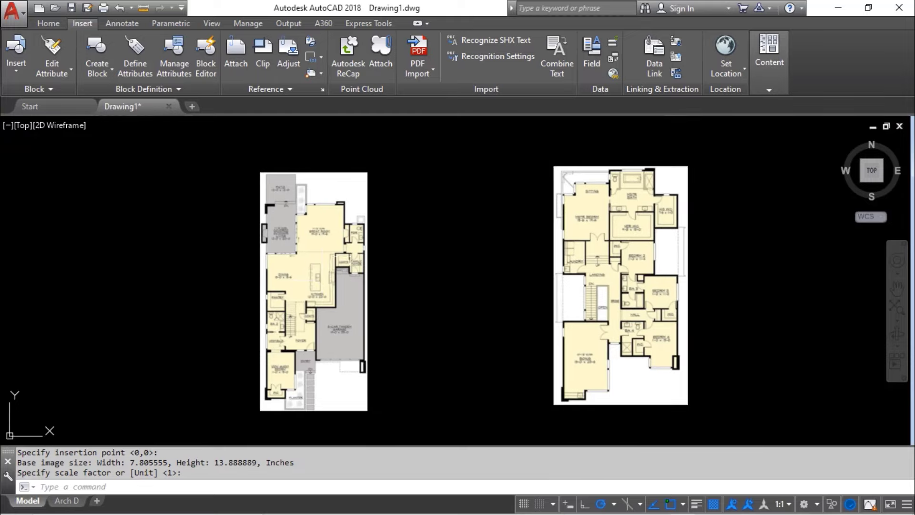
- Fade the left floor plan image and lower its contrast
left_click(388, 194)
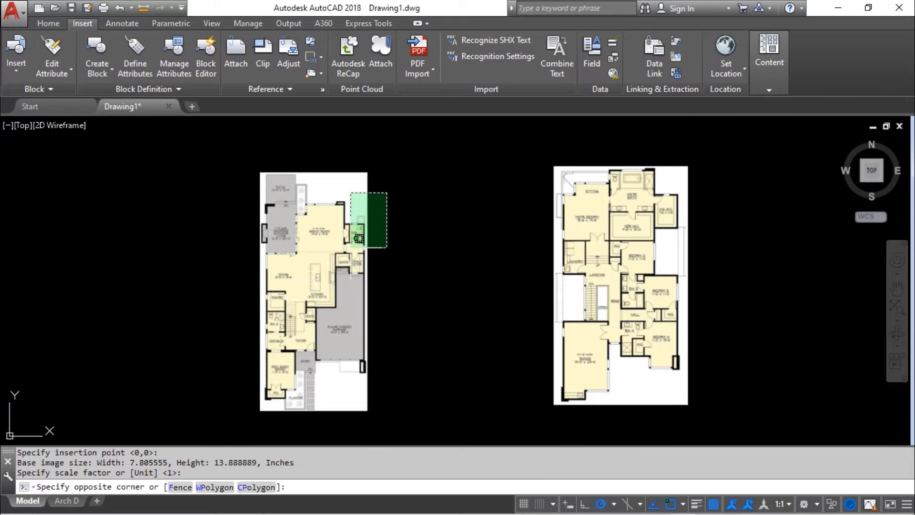
left_click(353, 248)
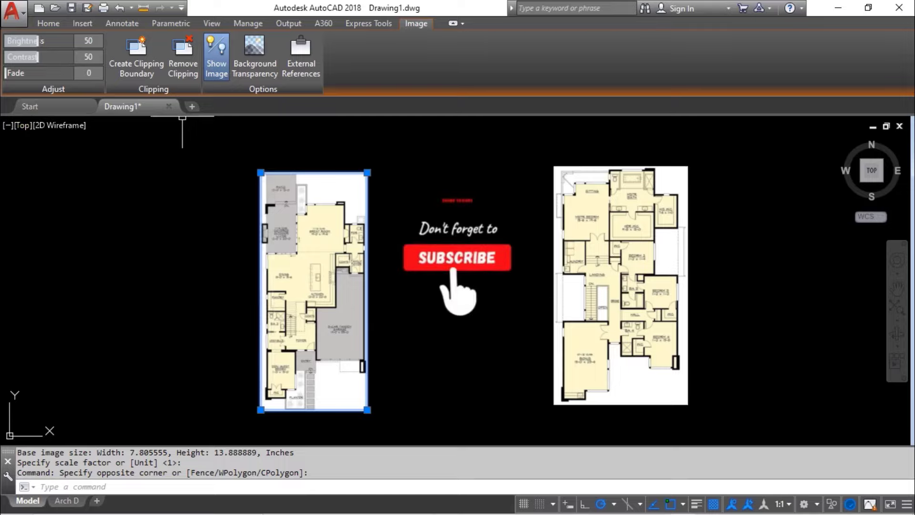
left_click_drag(6, 73, 43, 72)
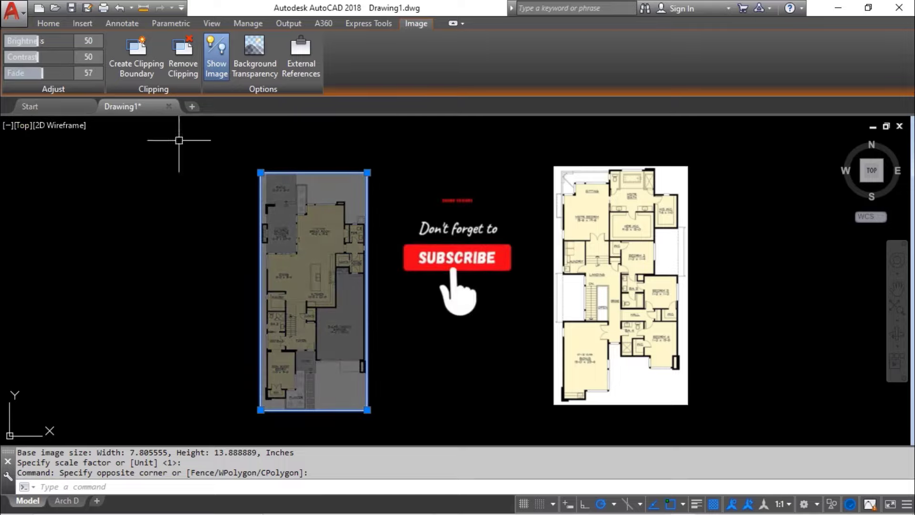
scroll(334, 290, "up", 4)
scroll(359, 321, "up", 3)
scroll(312, 280, "down", 5)
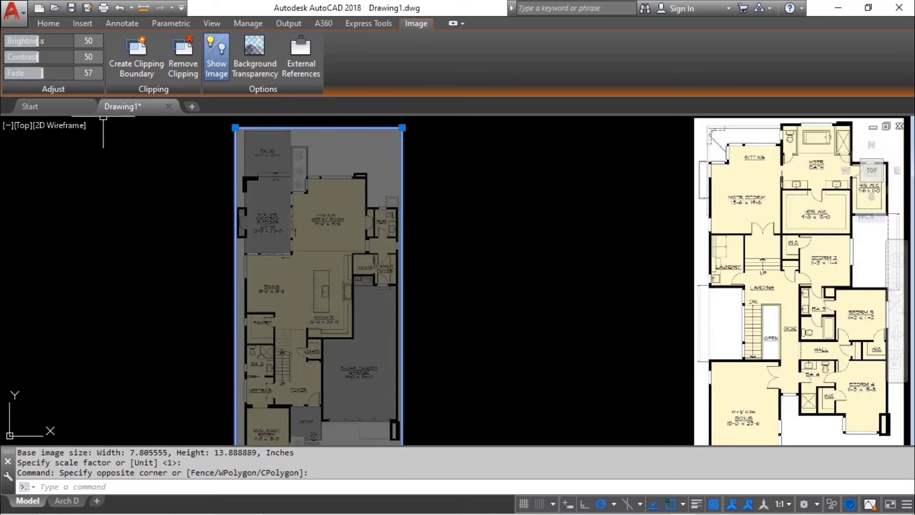
left_click_drag(38, 57, 36, 40)
left_click_drag(42, 73, 52, 73)
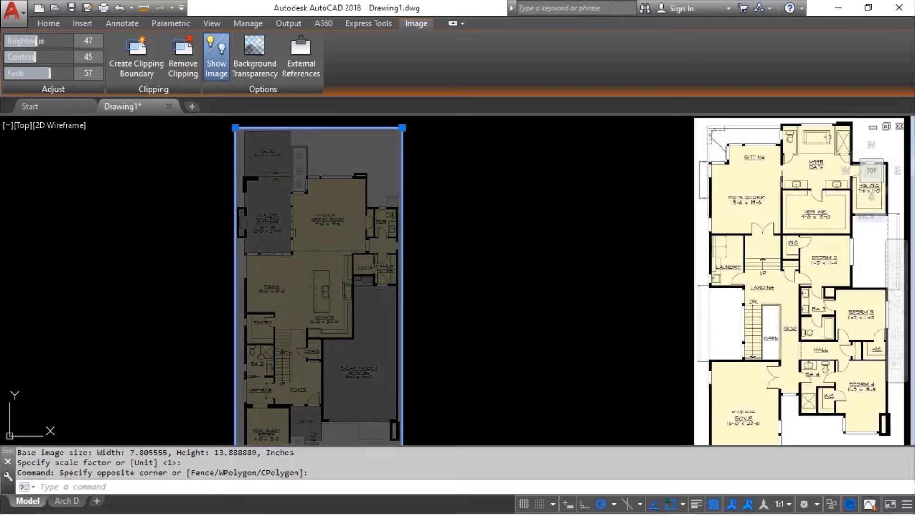
scroll(167, 220, "down", 4)
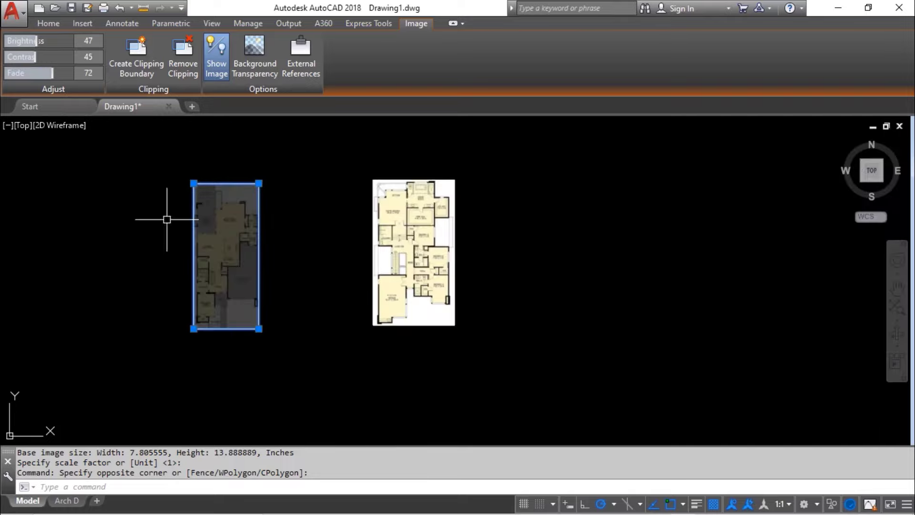
- Fade the right upper-level floor plan image to about 70 and deselect it
left_click_drag(528, 166, 382, 315)
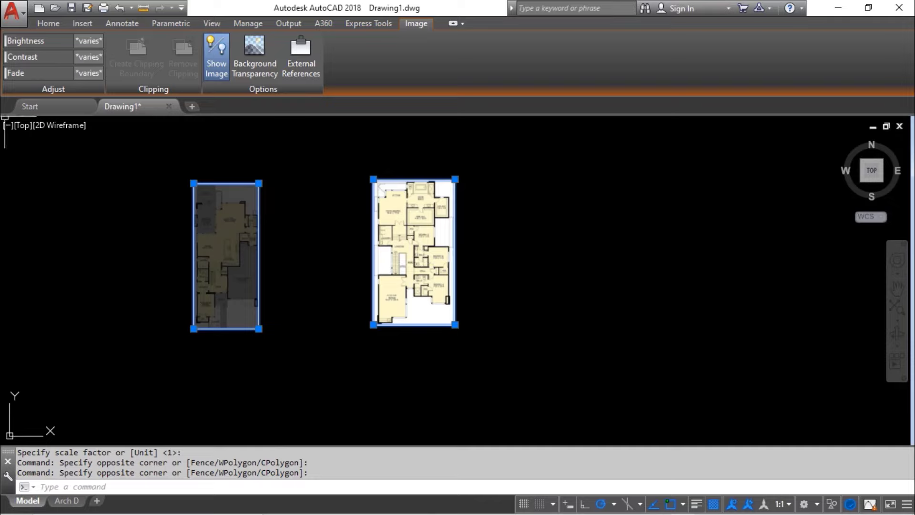
key("Escape")
key("Escape")
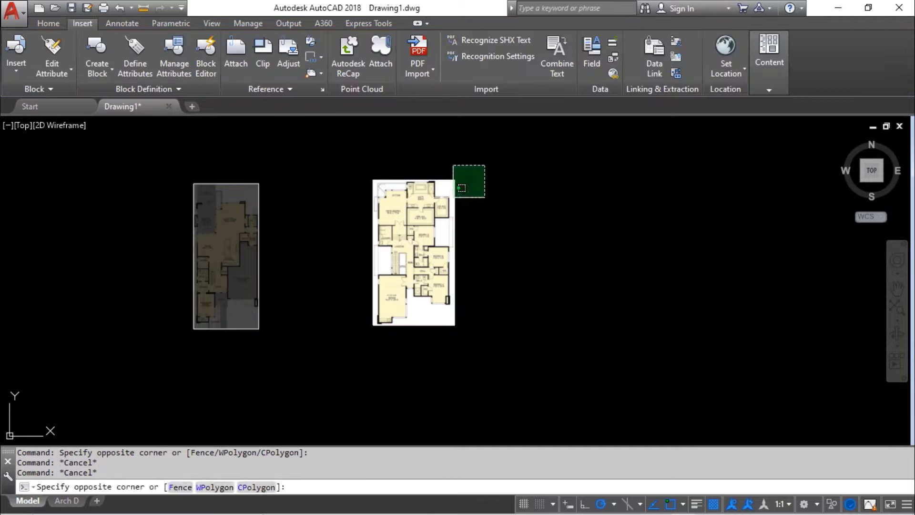
left_click_drag(486, 167, 370, 329)
left_click_drag(6, 73, 43, 72)
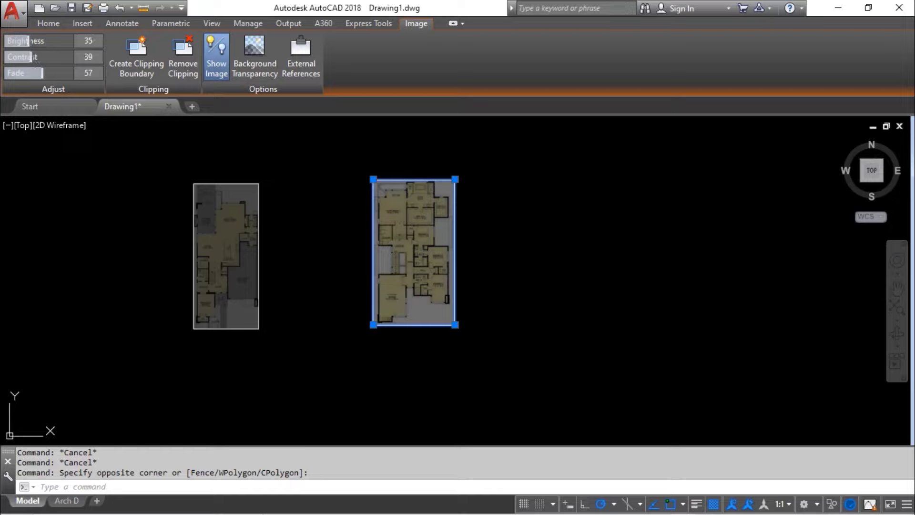
left_click_drag(43, 73, 50, 72)
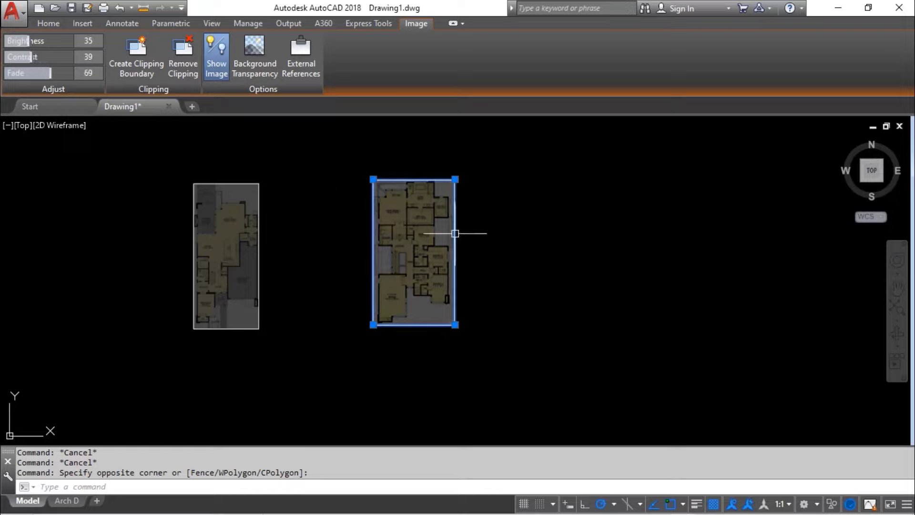
scroll(455, 234, "up", 5)
scroll(429, 260, "down", 4)
middle_click_drag(377, 306, 468, 316)
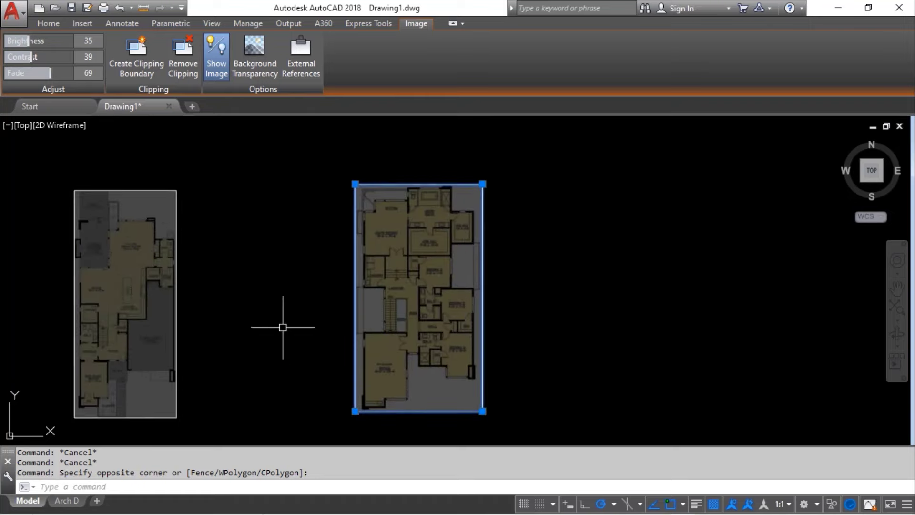
key("Escape")
scroll(307, 321, "down", 2)
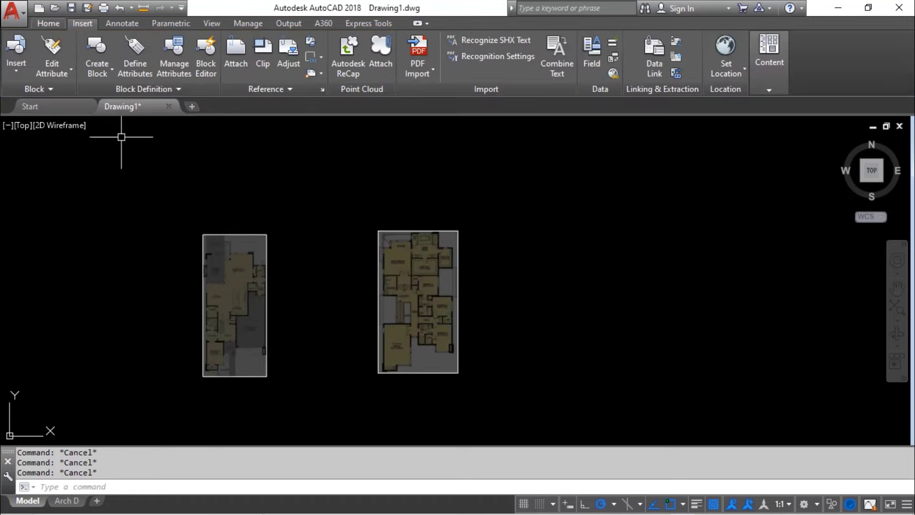
- Start the Line tool with Ortho turned on, zooming in on the walk-in closet
left_click(48, 23)
left_click(16, 53)
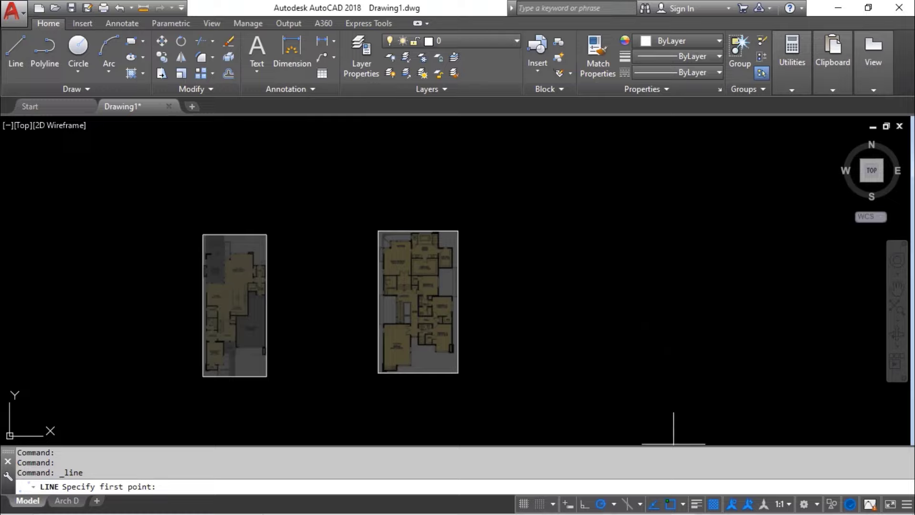
left_click(585, 504)
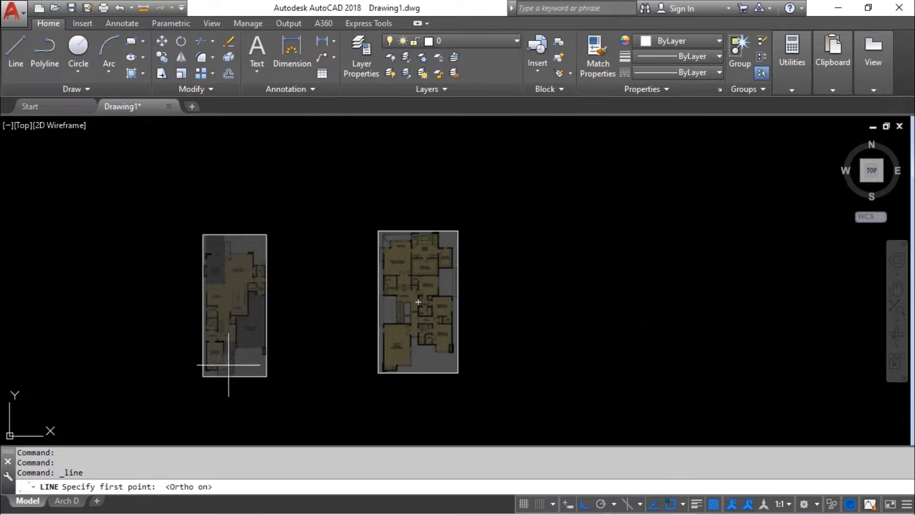
scroll(221, 336, "up", 8)
scroll(223, 335, "up", 4)
scroll(268, 240, "down", 4)
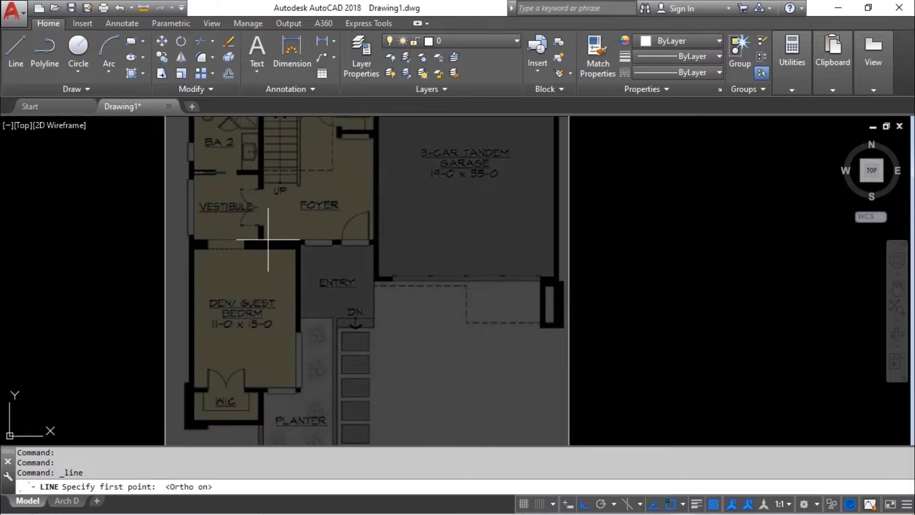
scroll(224, 328, "up", 5)
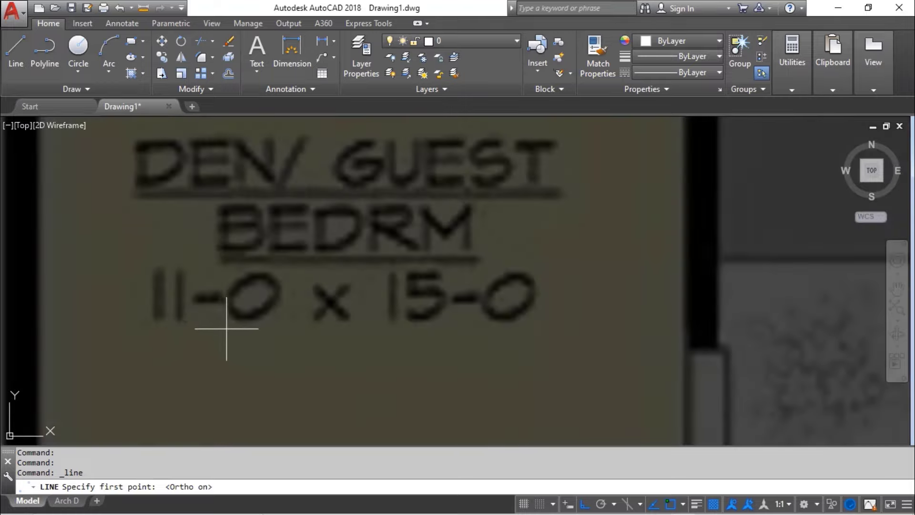
scroll(348, 294, "down", 6)
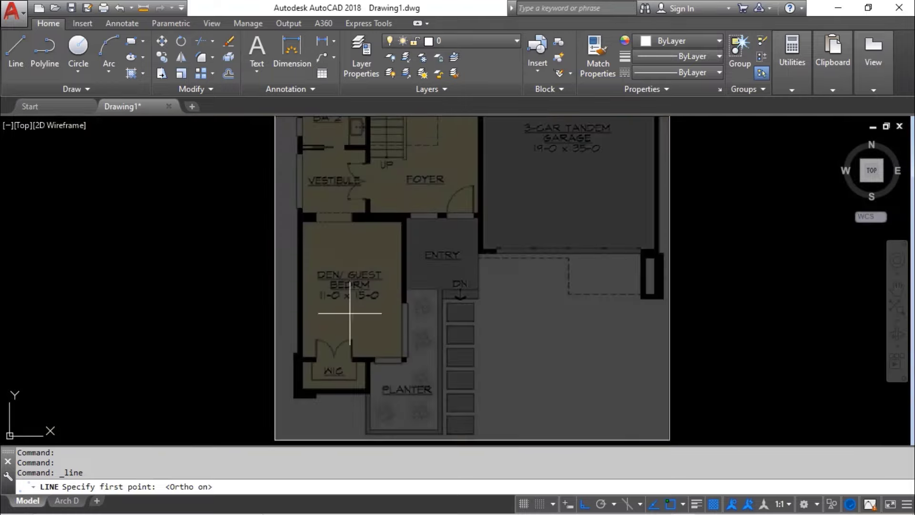
scroll(350, 314, "down", 4)
scroll(366, 230, "up", 6)
scroll(361, 324, "down", 2)
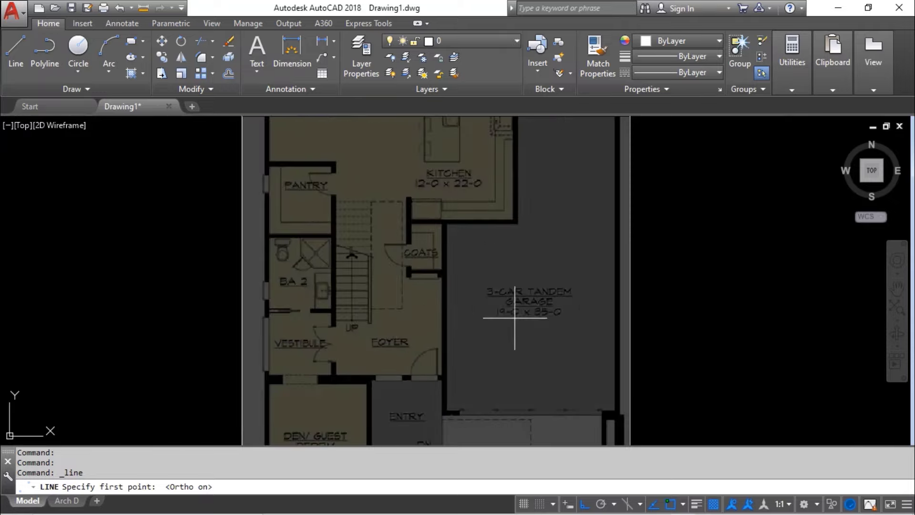
scroll(531, 310, "up", 4)
scroll(531, 306, "down", 6)
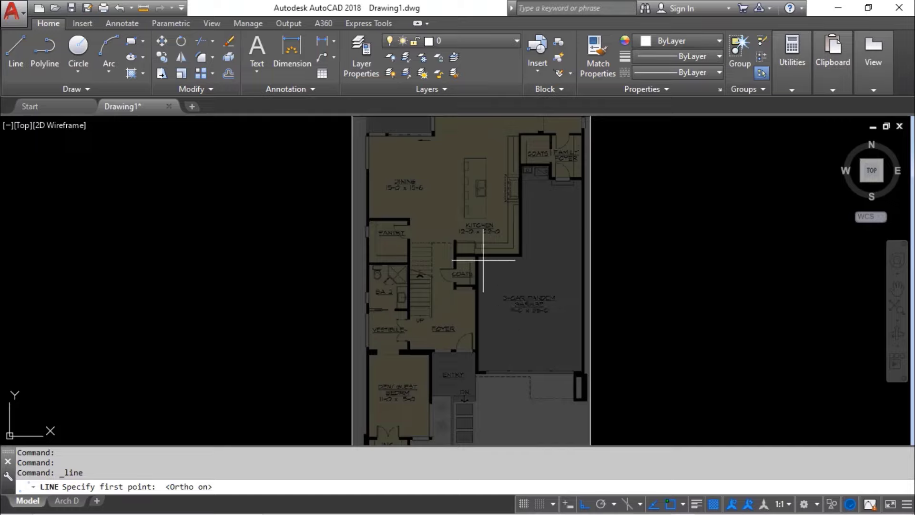
scroll(430, 300, "down", 2)
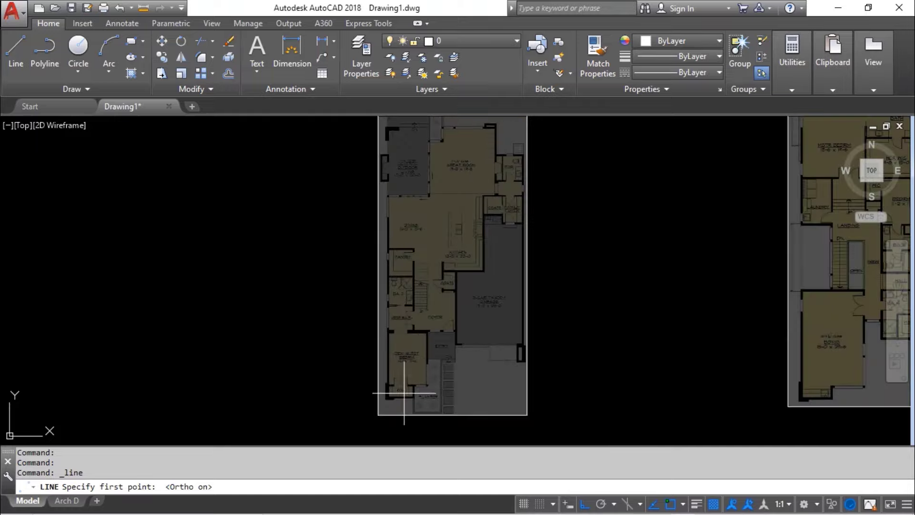
scroll(401, 387, "down", 2)
scroll(417, 395, "up", 6)
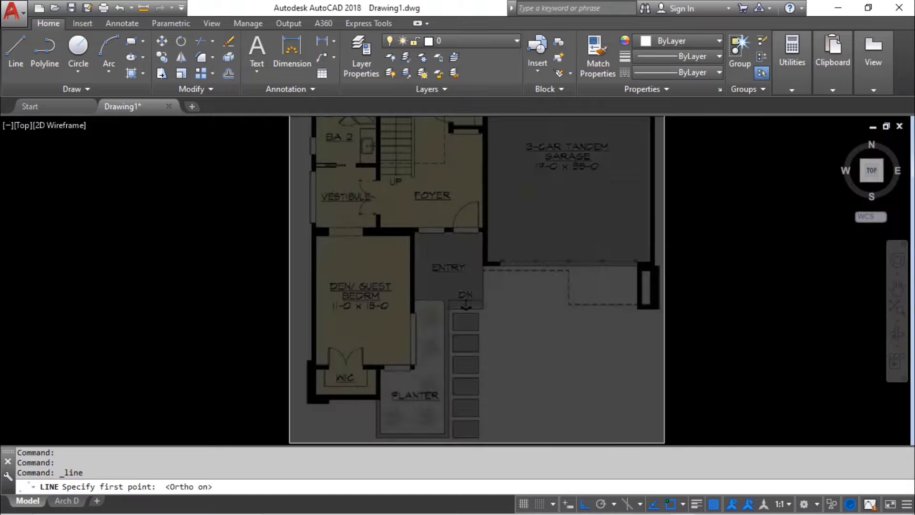
scroll(307, 305, "up", 3)
scroll(310, 348, "down", 5)
scroll(367, 294, "up", 9)
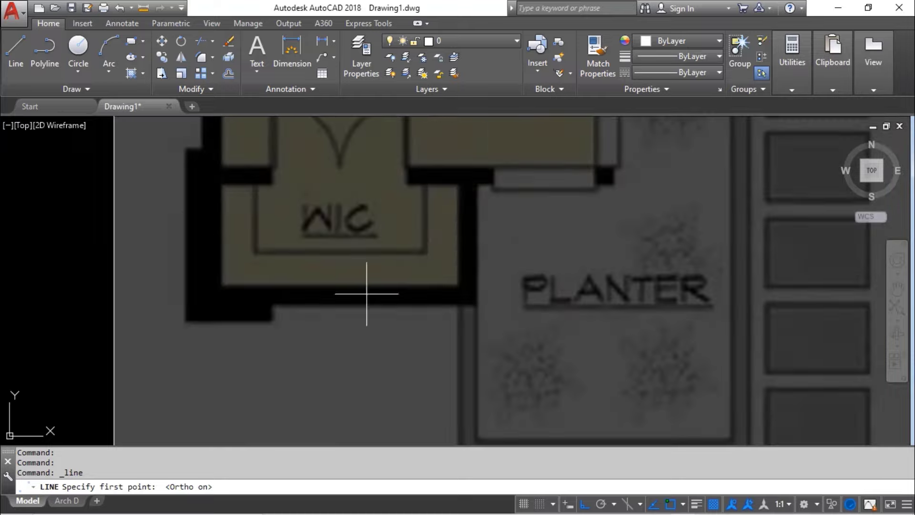
scroll(475, 186, "up", 4)
- Trace the walk-in closet walls with five connected horizontal and vertical line segments
left_click(478, 178)
scroll(477, 186, "down", 6)
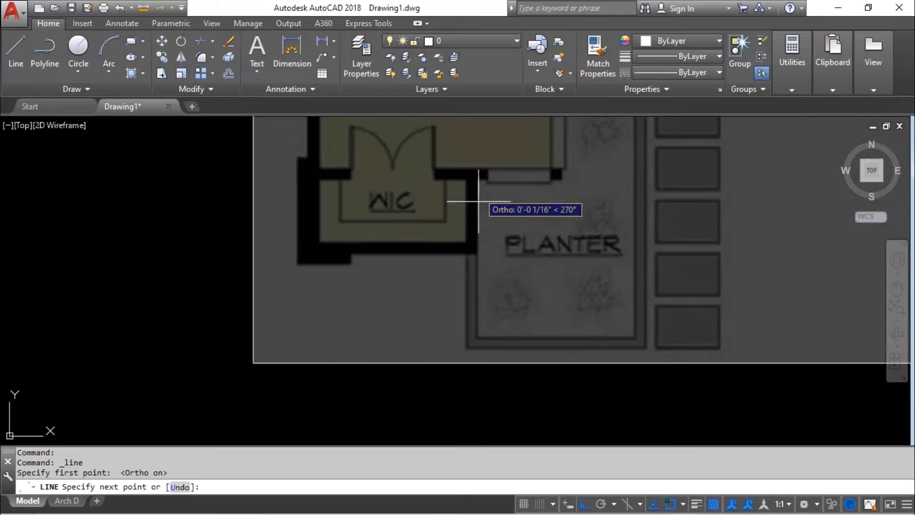
scroll(474, 260, "up", 6)
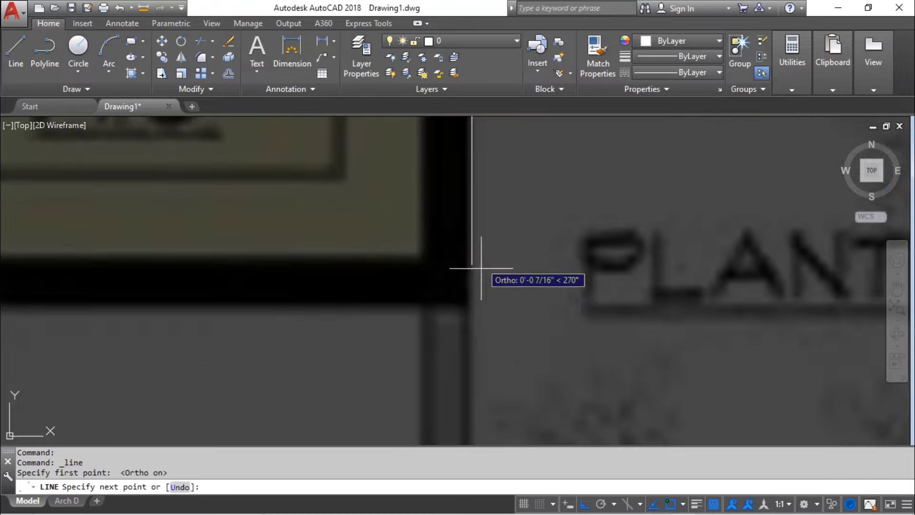
left_click(471, 309)
scroll(381, 296, "down", 5)
scroll(286, 293, "up", 5)
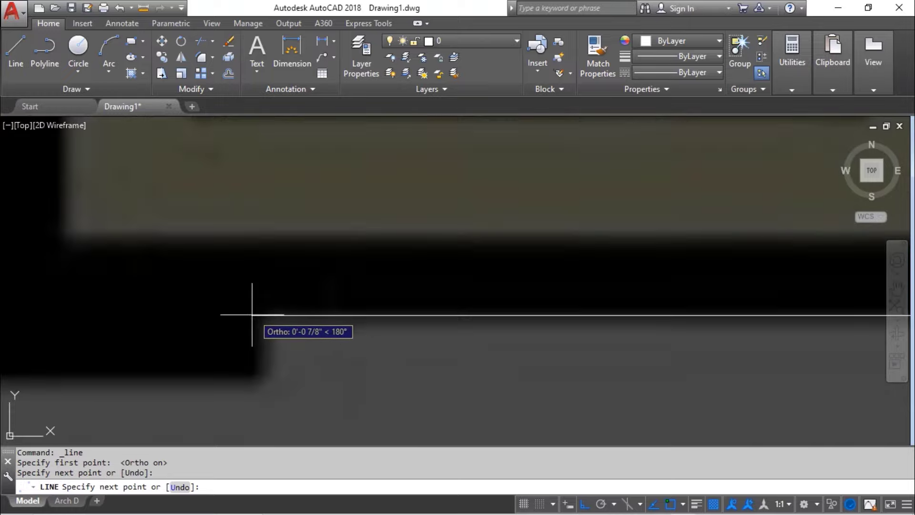
left_click(260, 318)
left_click(254, 374)
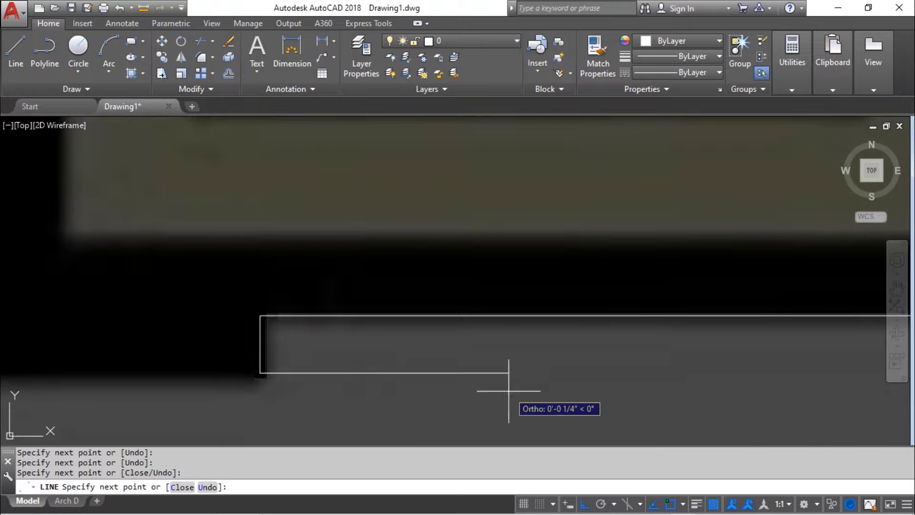
scroll(505, 384, "down", 5)
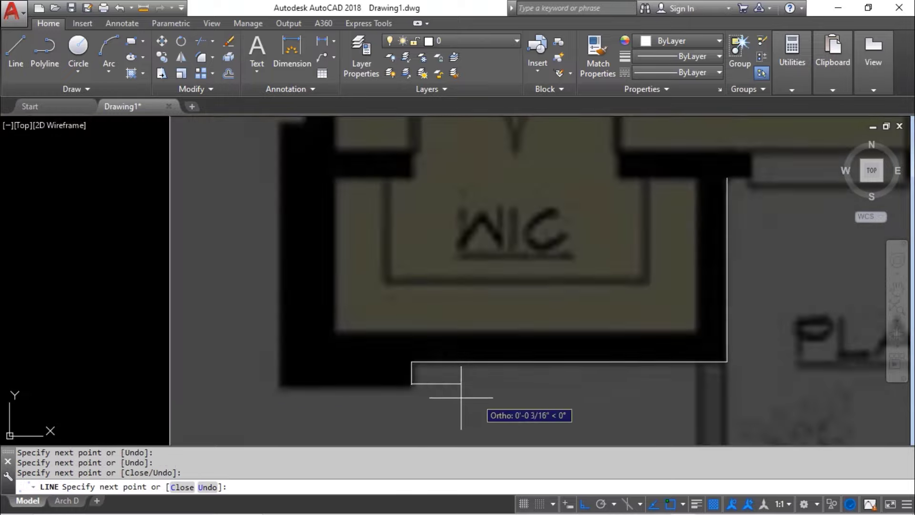
left_click(281, 381)
scroll(281, 382, "down", 5)
scroll(253, 277, "up", 3)
scroll(279, 286, "up", 2)
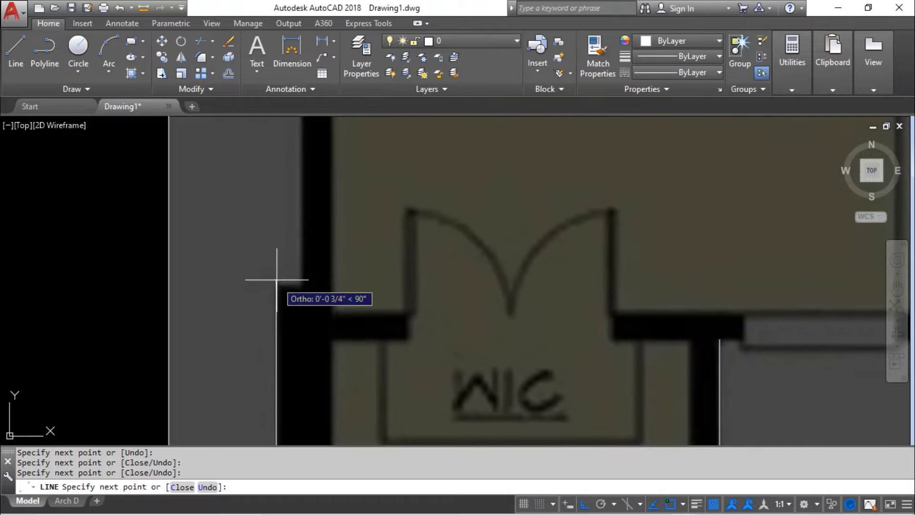
left_click(276, 283)
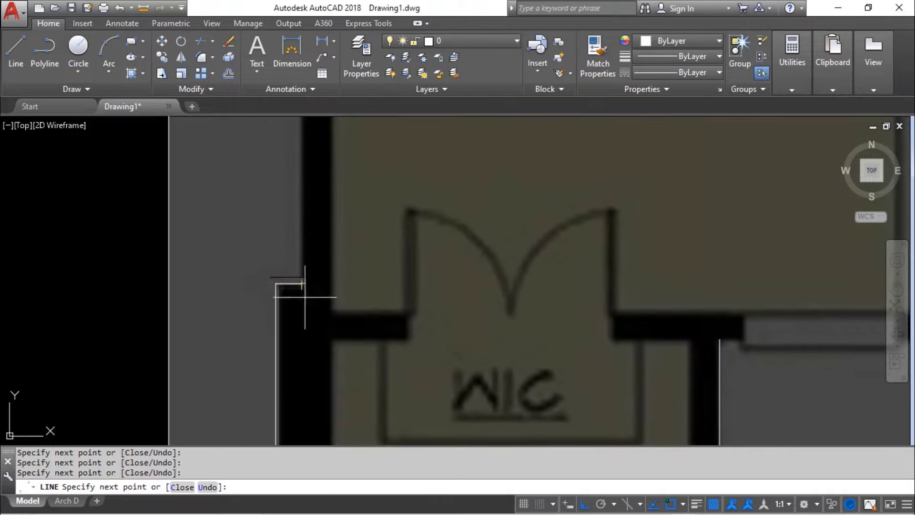
scroll(306, 291, "down", 3)
scroll(315, 267, "down", 3)
scroll(320, 214, "down", 2)
scroll(314, 252, "up", 5)
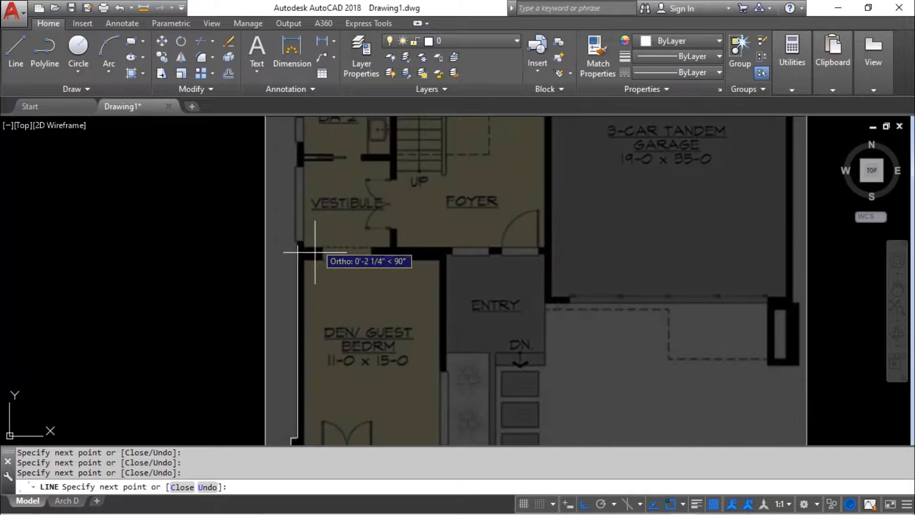
scroll(310, 251, "up", 3)
scroll(292, 242, "up", 3)
- Zoom and pan across the traced walls toward the upper-floor plan
scroll(429, 246, "up", 2)
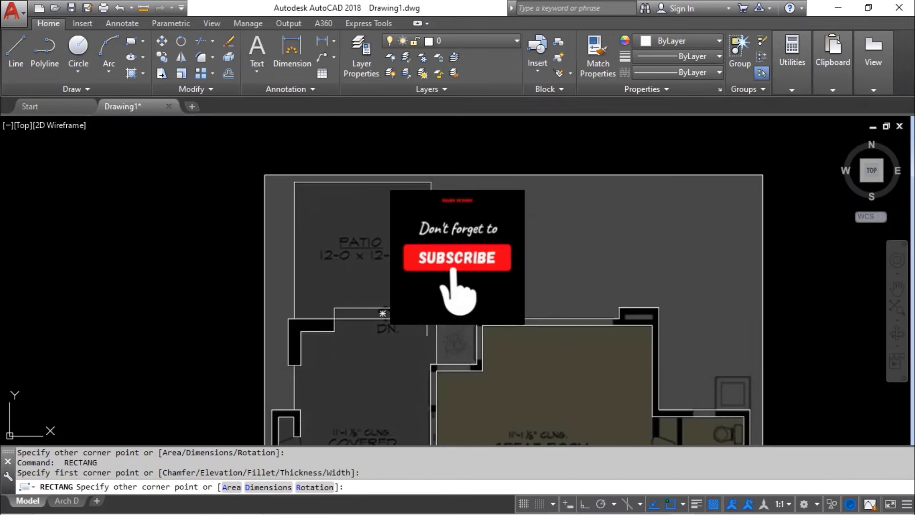
scroll(431, 238, "up", 2)
scroll(430, 238, "up", 2)
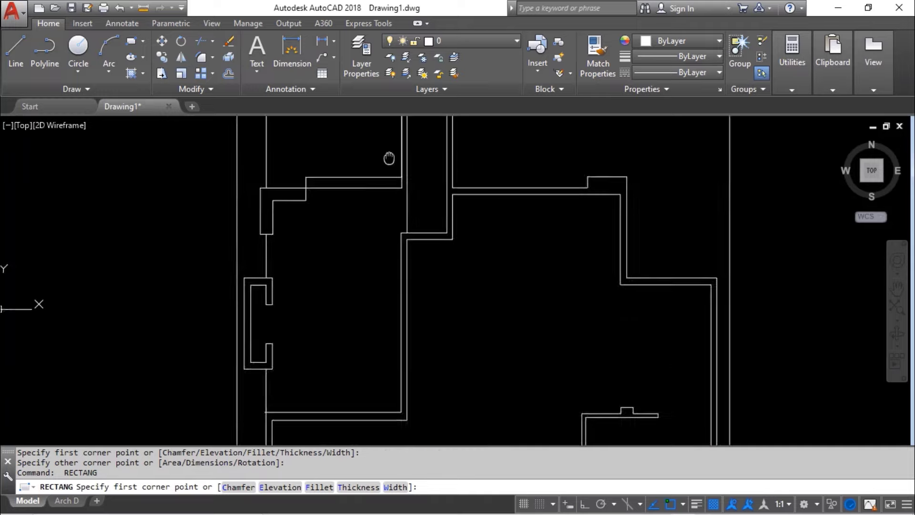
scroll(419, 306, "up", 3)
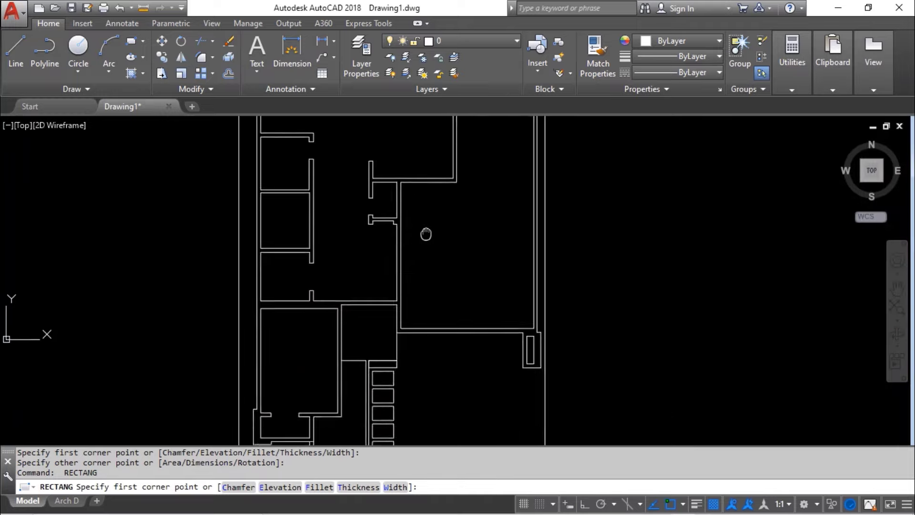
mouse_move(425, 232)
middle_mouse_down()
mouse_move(443, 201)
mouse_move(290, 278)
middle_mouse_up()
scroll(443, 201, "down", 3)
scroll(290, 278, "down", 2)
scroll(381, 284, "down", 2)
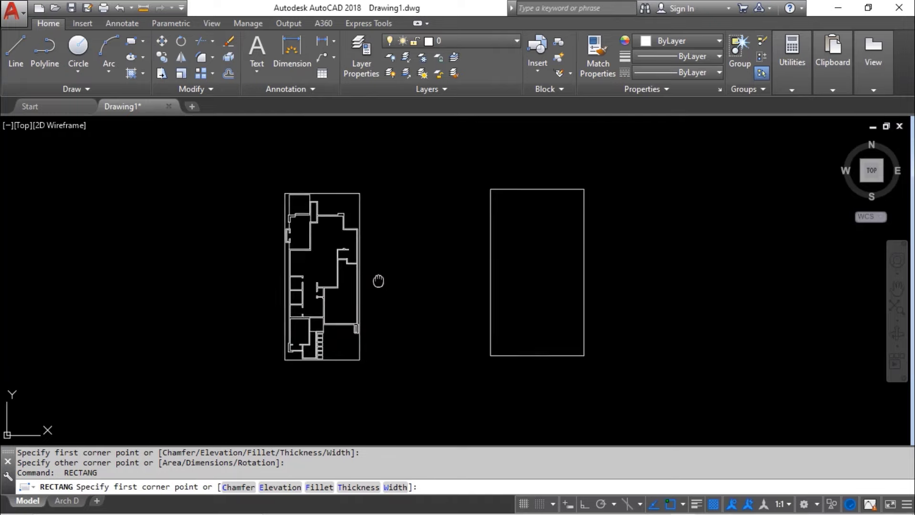
scroll(470, 258, "up", 2)
- Restart the Line tool and zoom into the bonus room's outer wall corner
left_click(15, 52)
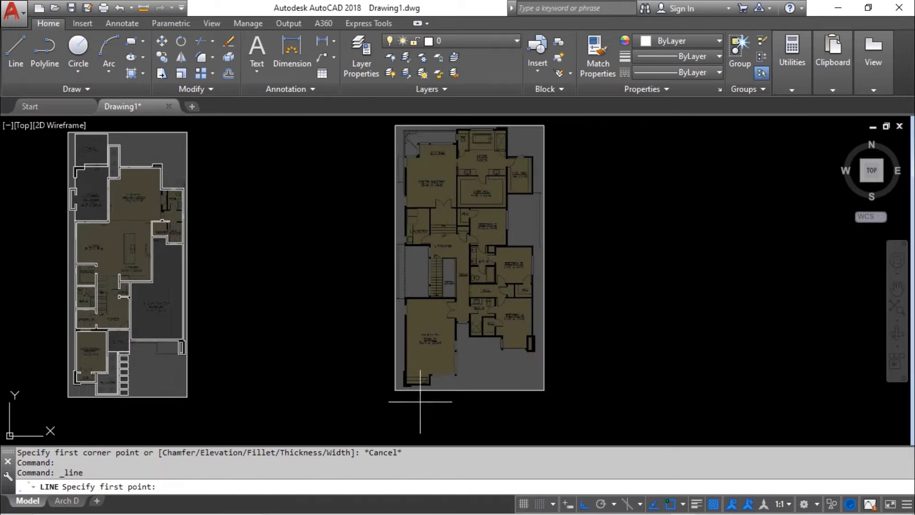
scroll(436, 377, "up", 8)
scroll(426, 339, "up", 2)
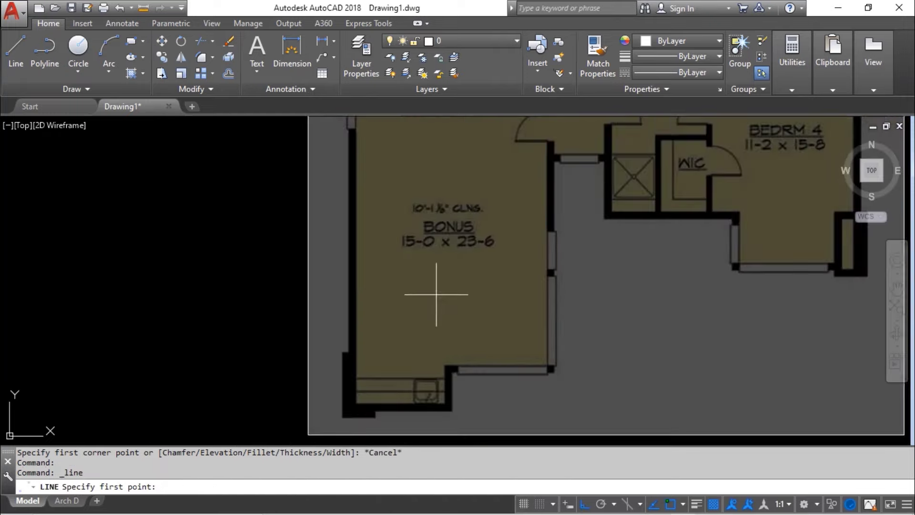
scroll(436, 294, "down", 3)
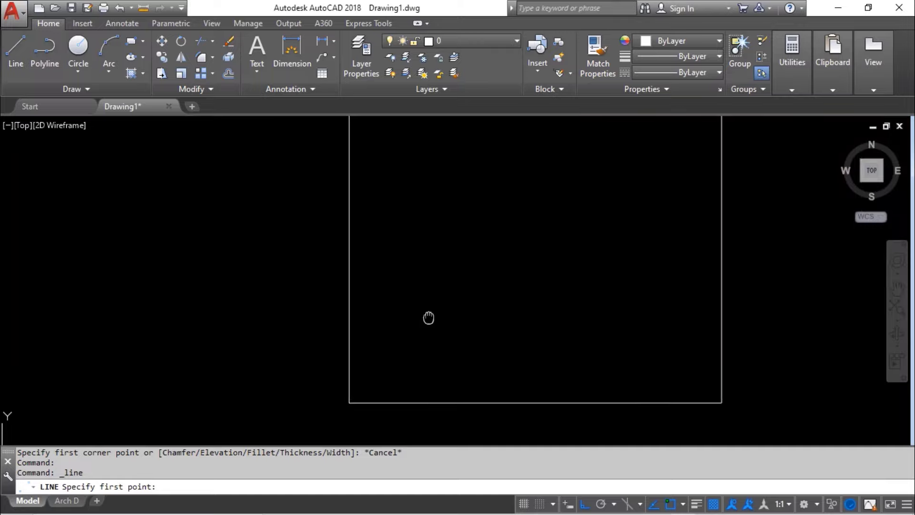
scroll(483, 332, "down", 5)
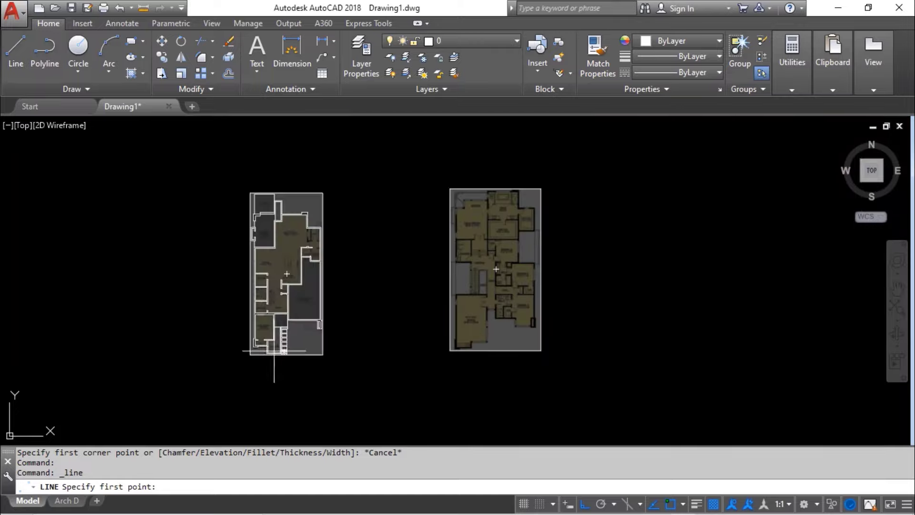
scroll(274, 352, "up", 5)
scroll(358, 332, "down", 5)
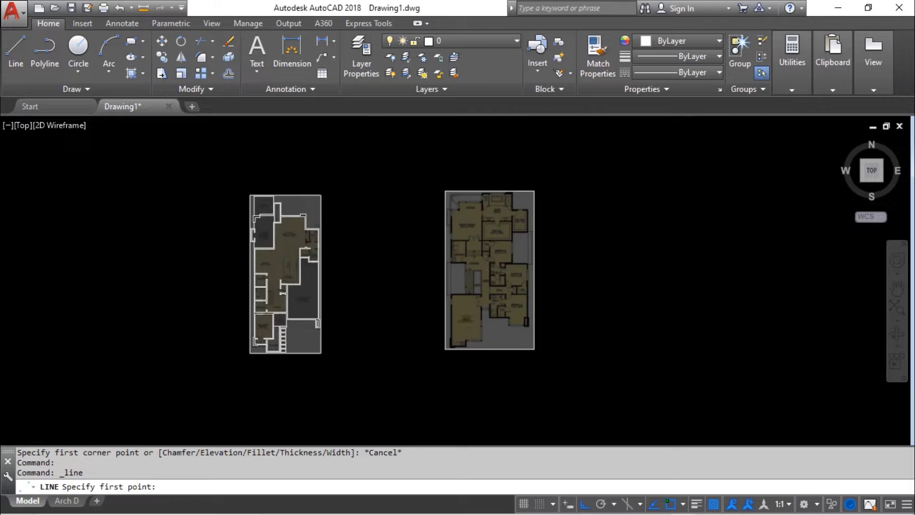
scroll(466, 305, "up", 5)
scroll(466, 302, "down", 4)
scroll(465, 302, "up", 4)
scroll(436, 354, "up", 1)
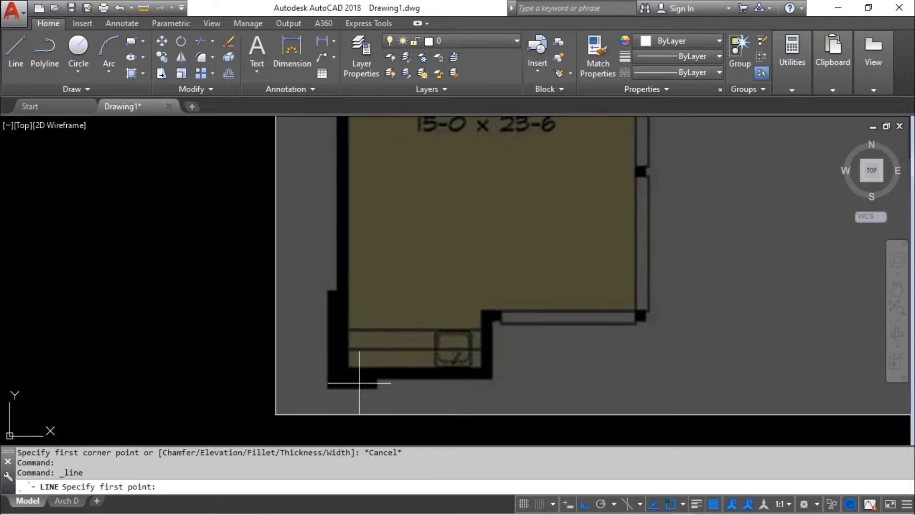
scroll(380, 378, "up", 3)
- Trace the bonus room's outer wall edges with connected line points
left_click(368, 403)
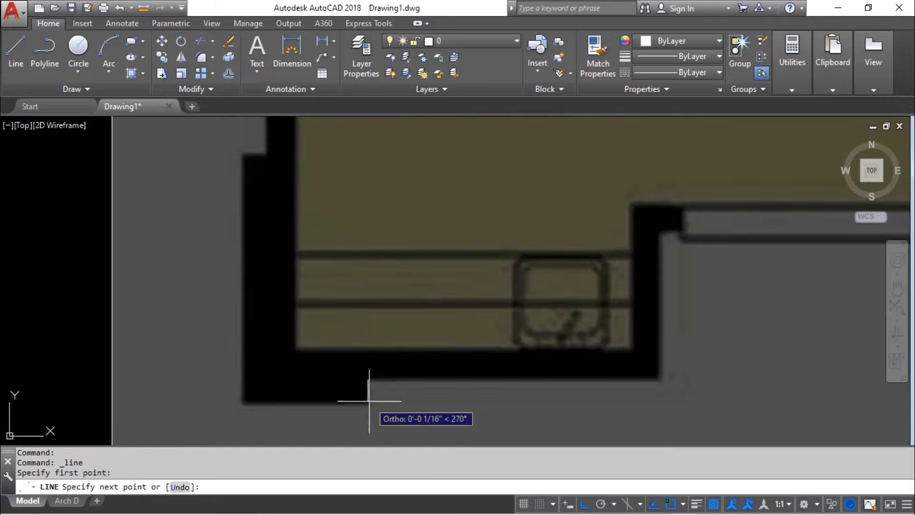
left_click(243, 403)
scroll(243, 403, "up", 3)
left_click(302, 256)
middle_click_drag(480, 215, 554, 276)
left_click(497, 243)
left_click(497, 213)
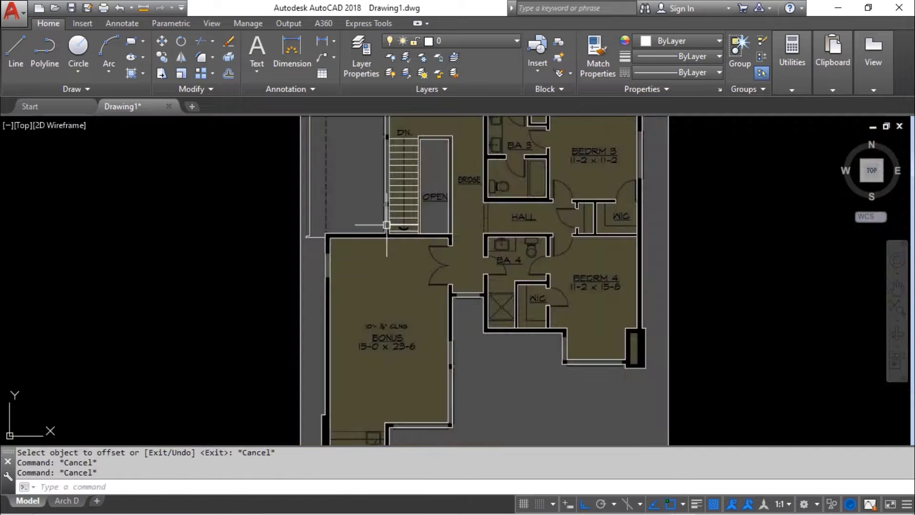
scroll(407, 254, "down", 2)
scroll(406, 254, "down", 1)
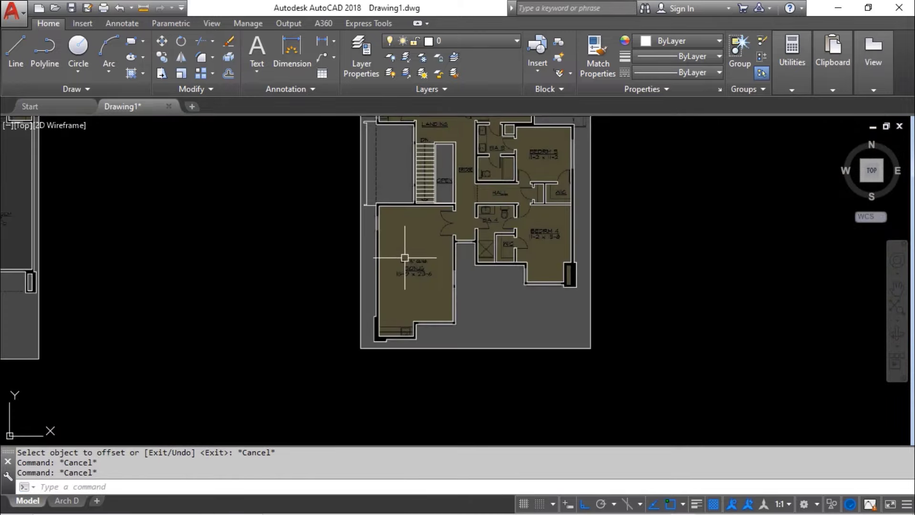
scroll(405, 258, "down", 1)
scroll(405, 257, "down", 2)
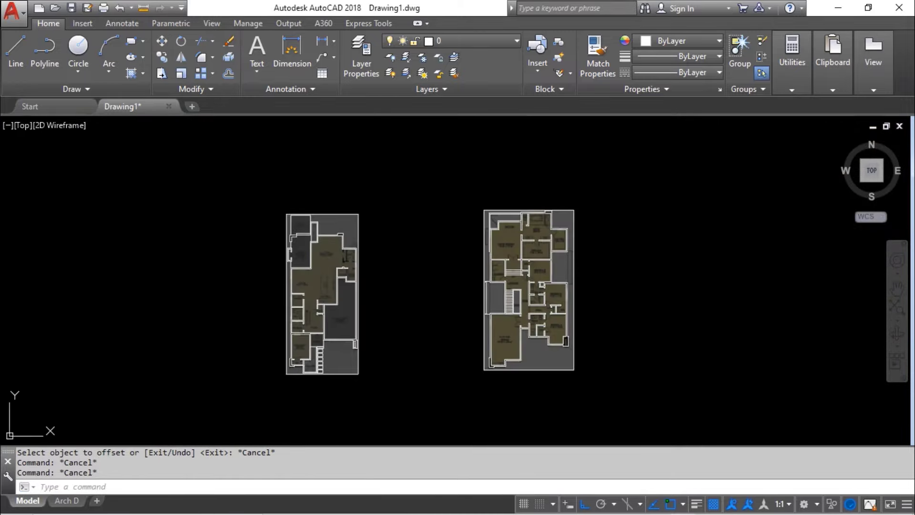
- Cancel the Ctrl+S Save Drawing As dialog, review both traced plans, and show the View ribbon
key("ctrl+s")
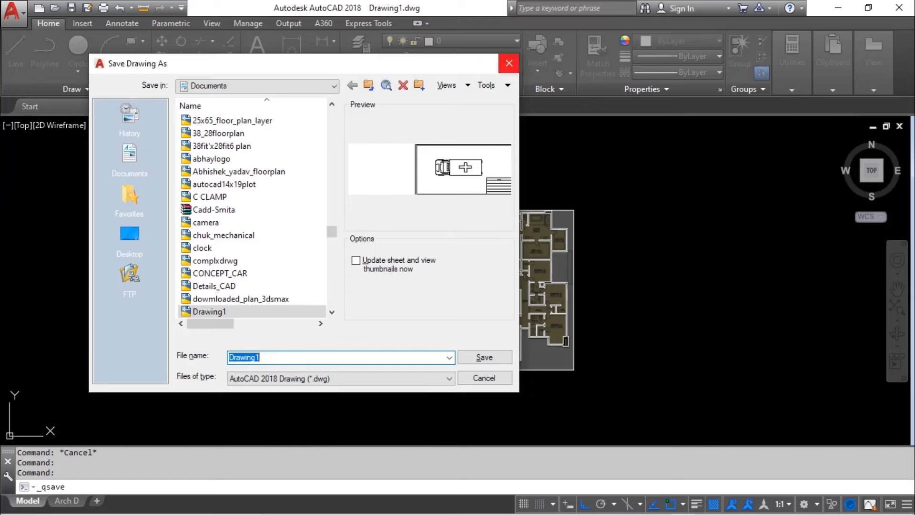
left_click(509, 63)
scroll(292, 253, "up", 3)
scroll(293, 253, "up", 1)
scroll(293, 253, "up", 1)
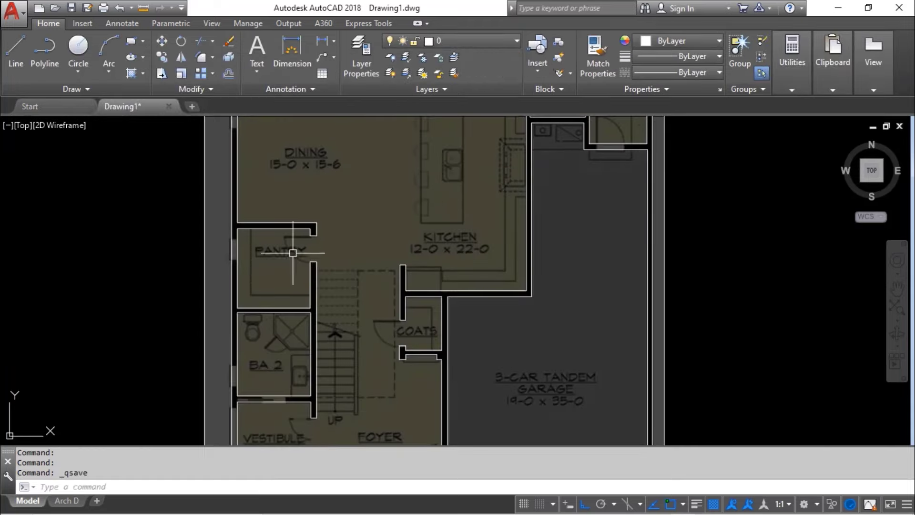
scroll(307, 286, "down", 3)
scroll(307, 286, "down", 1)
scroll(306, 286, "up", 5)
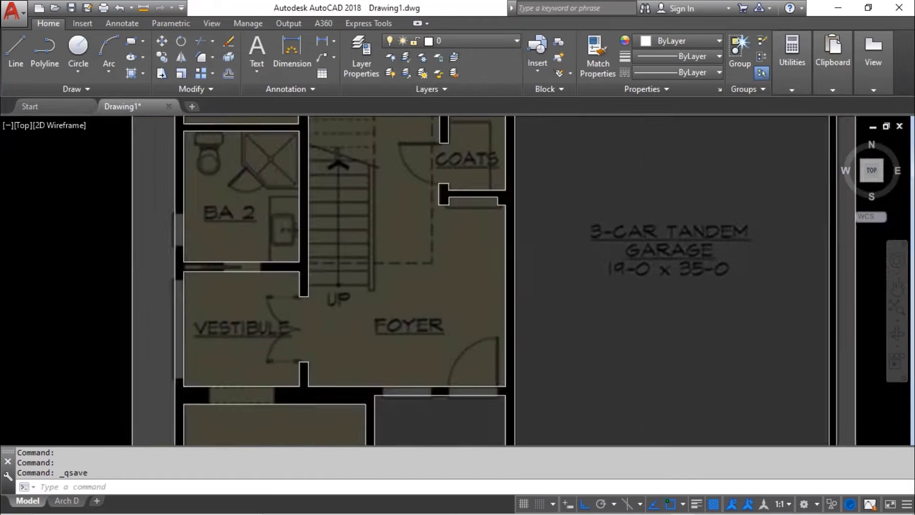
scroll(310, 262, "up", 3)
scroll(279, 286, "down", 2)
scroll(278, 286, "down", 3)
scroll(278, 279, "down", 3)
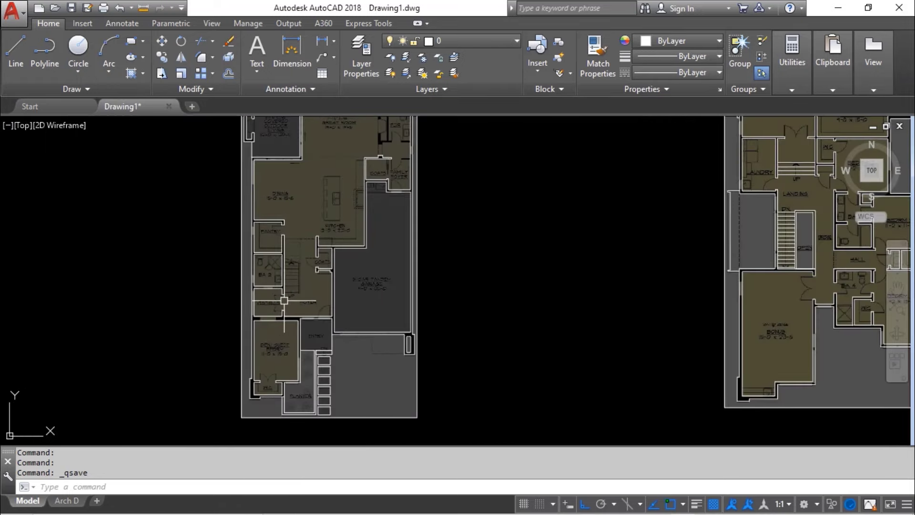
scroll(283, 300, "down", 2)
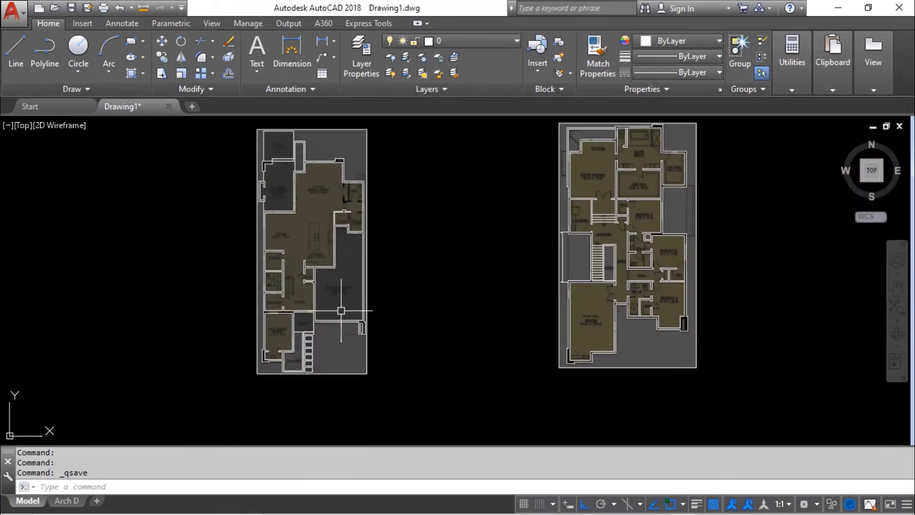
scroll(343, 311, "up", 4)
scroll(270, 209, "down", 4)
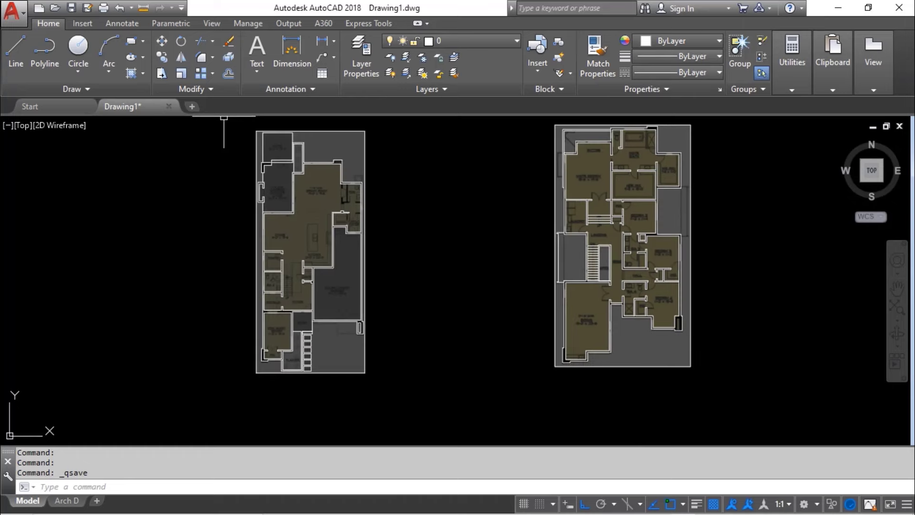
left_click(212, 23)
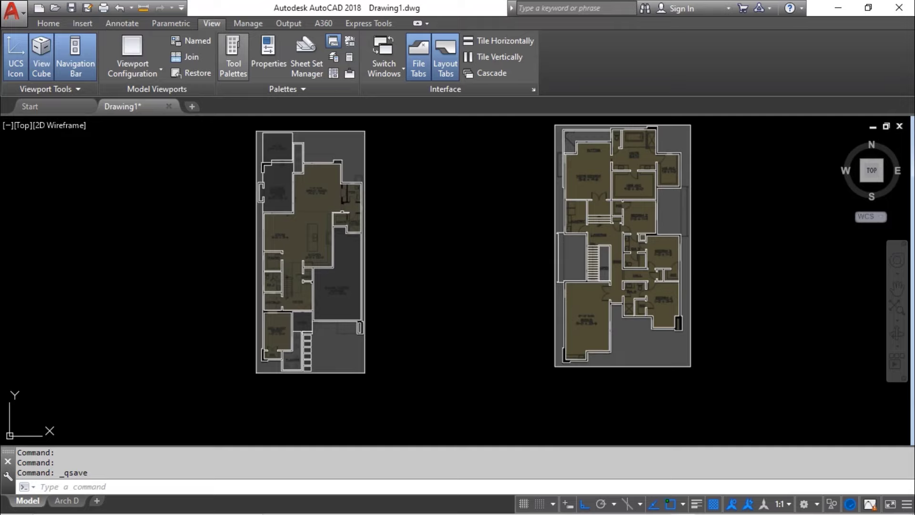
left_click(233, 57)
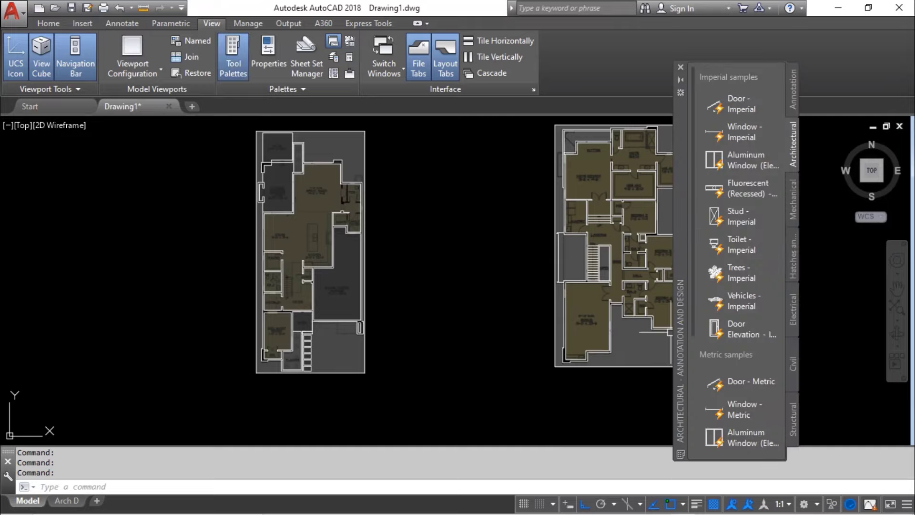
scroll(281, 313, "up", 4)
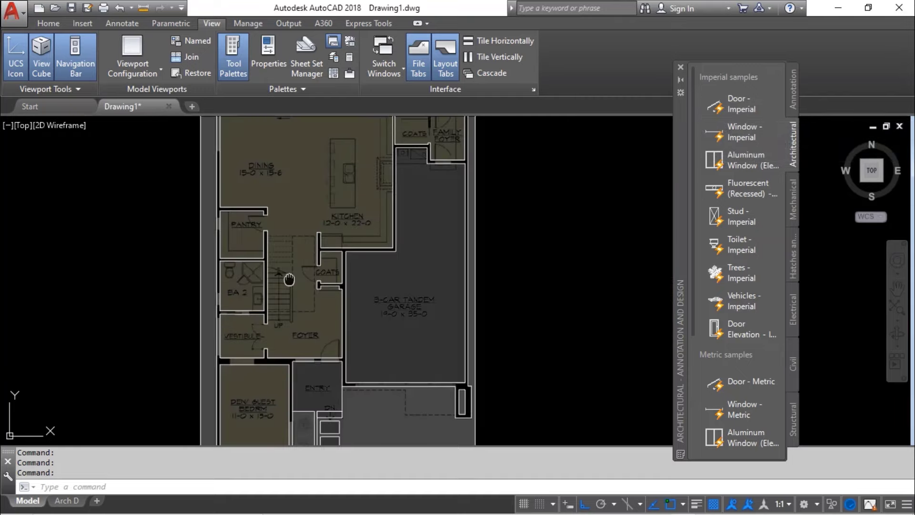
left_click(715, 104)
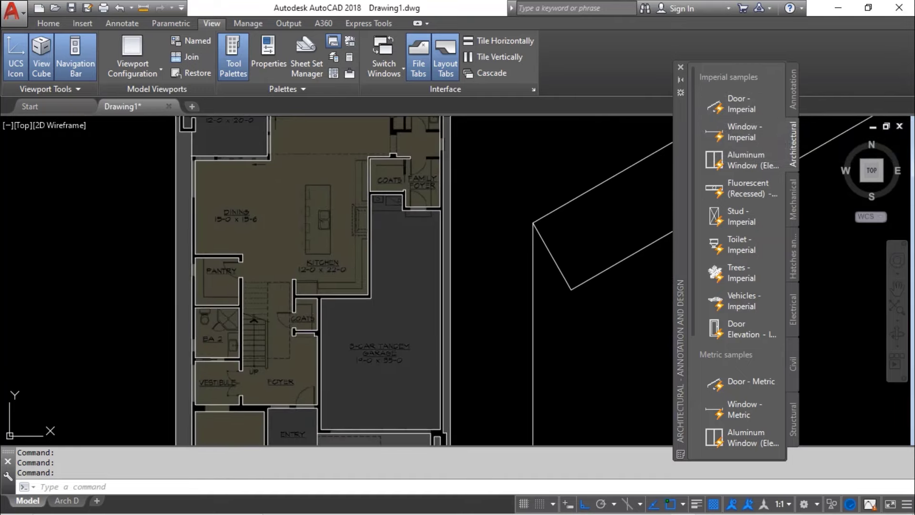
scroll(401, 265, "down", 4)
scroll(315, 289, "down", 2)
left_click_drag(424, 226, 369, 286)
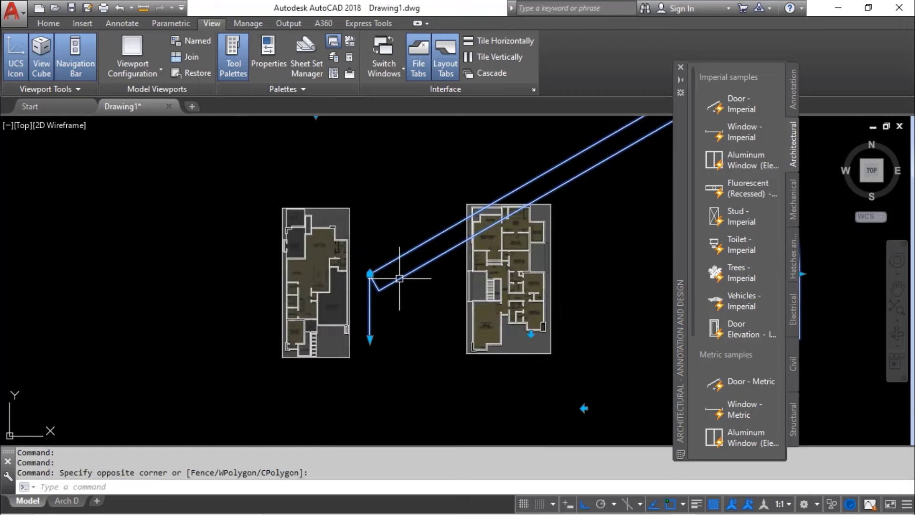
key("Delete")
scroll(408, 260, "down", 2)
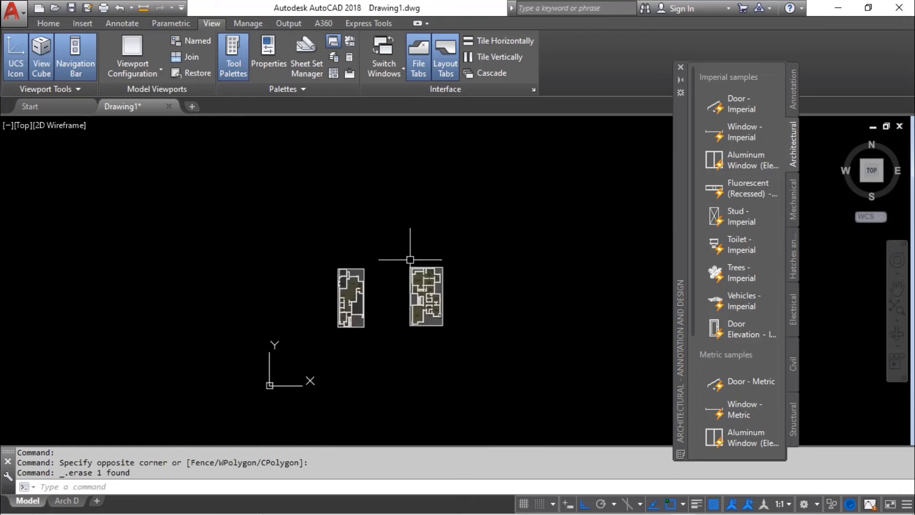
scroll(384, 286, "up", 1)
scroll(384, 286, "up", 1)
scroll(362, 295, "down", 2)
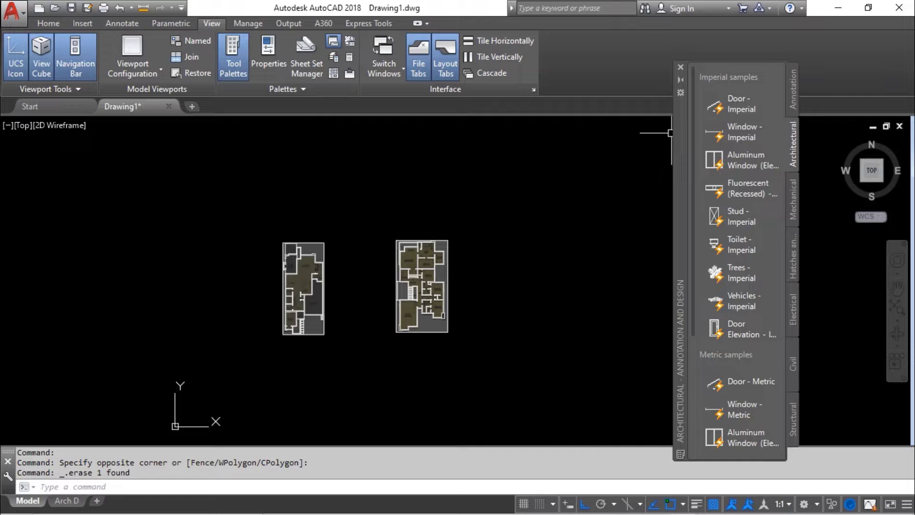
left_click(681, 67)
- Crossing-select both plans and start SCALE with the left plan's lower-left corner as base point
left_click(507, 206)
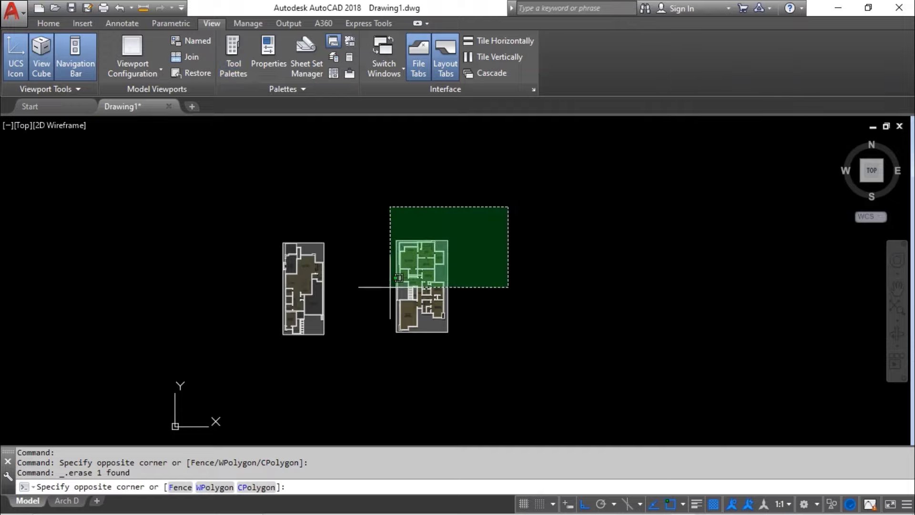
left_click(223, 380)
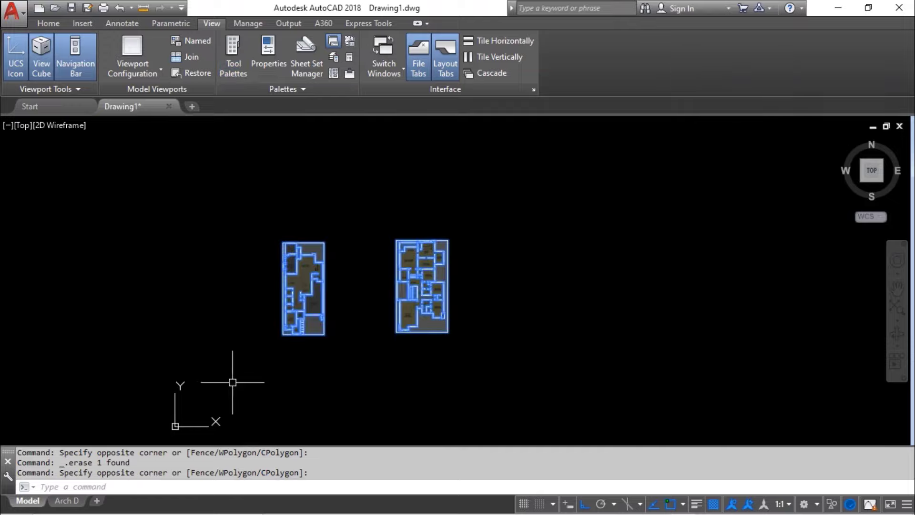
type("sc")
key("Return")
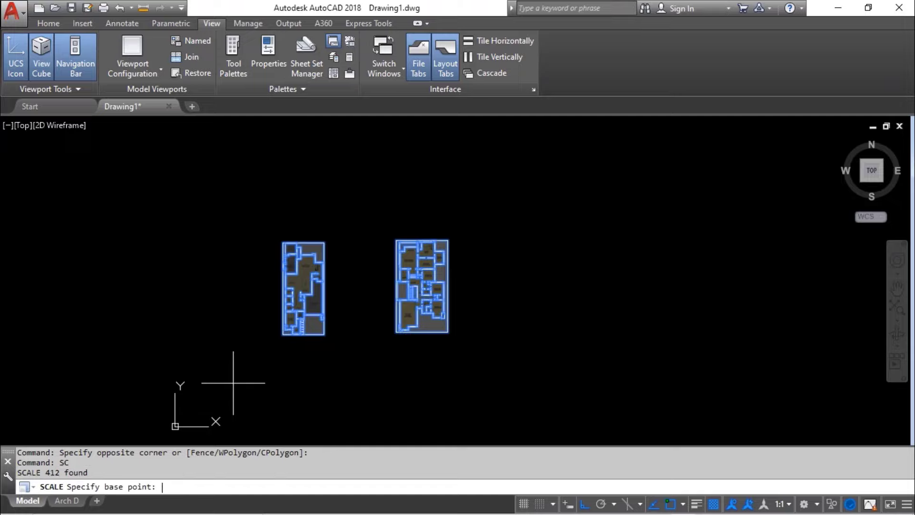
scroll(277, 340, "up", 3)
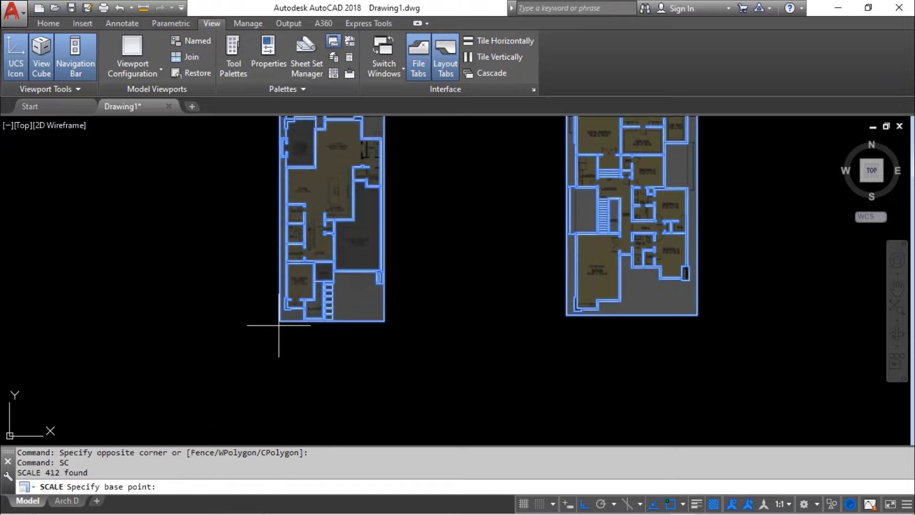
left_click(280, 320)
scroll(279, 319, "down", 3)
scroll(305, 308, "up", 5)
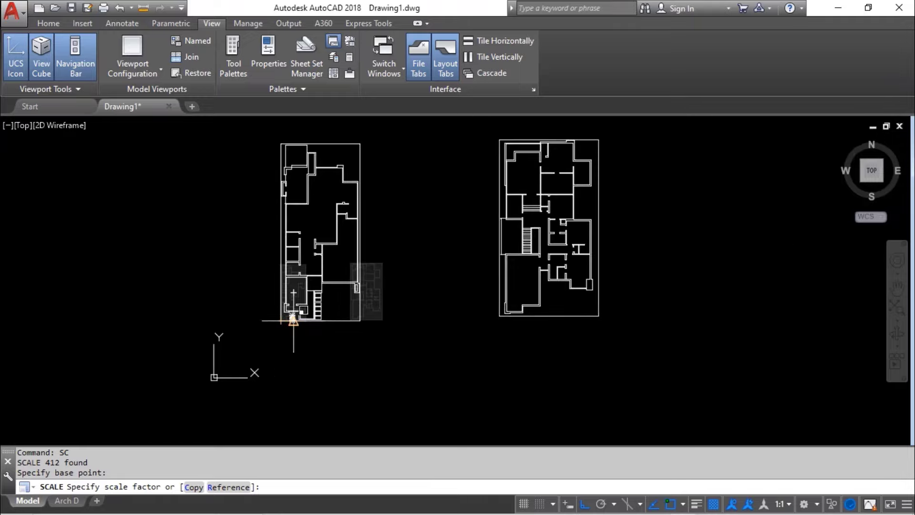
scroll(297, 323, "up", 5)
scroll(305, 313, "down", 2)
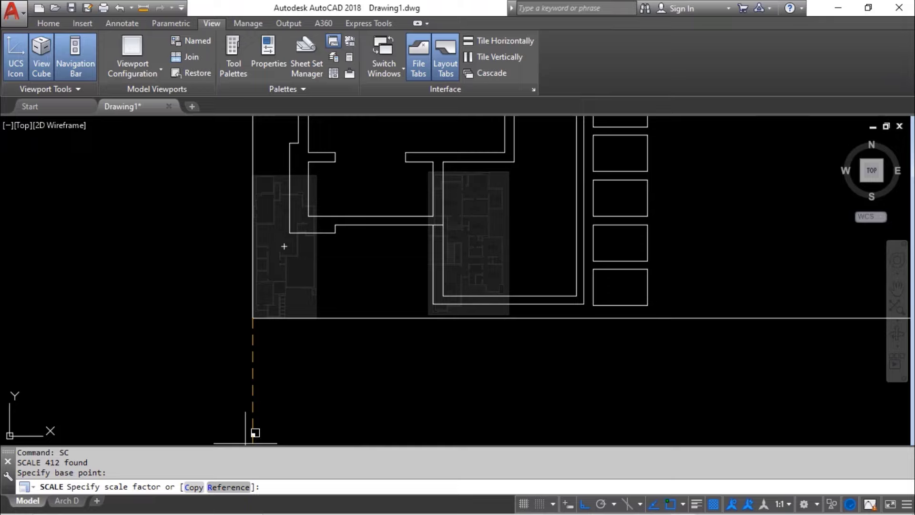
- Cancel the pending scale and confirm the Drawing Units settings
key("Escape")
key("Escape")
key("Escape")
type("un")
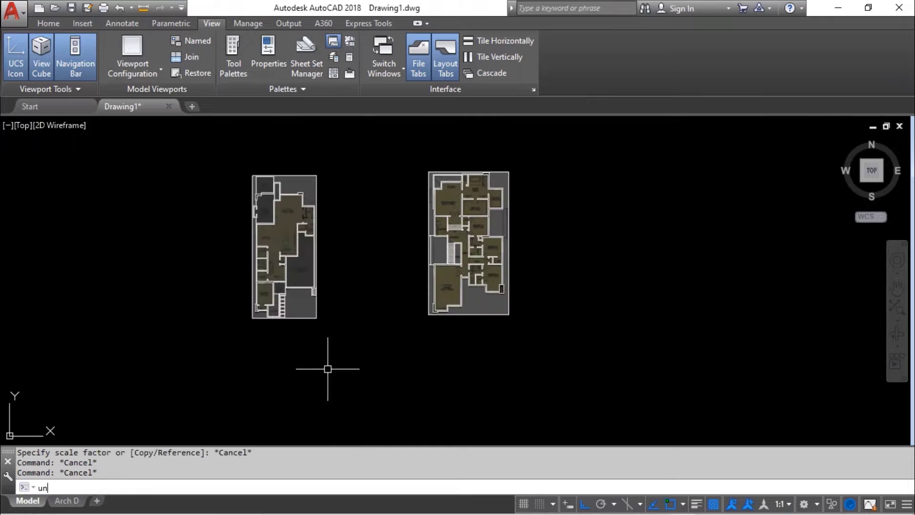
key("Return")
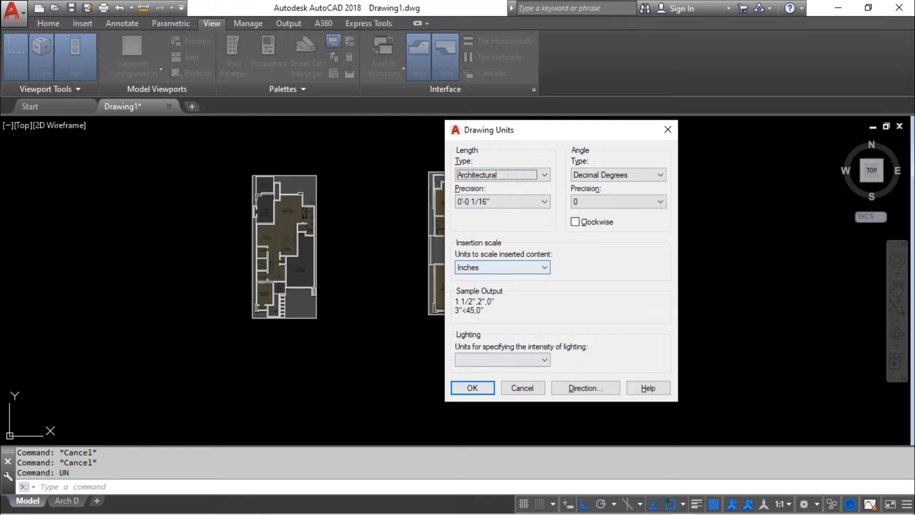
left_click(471, 388)
- Crossing-select both plans, scale from the lower-left corner, and choose the Reference option
left_click(566, 140)
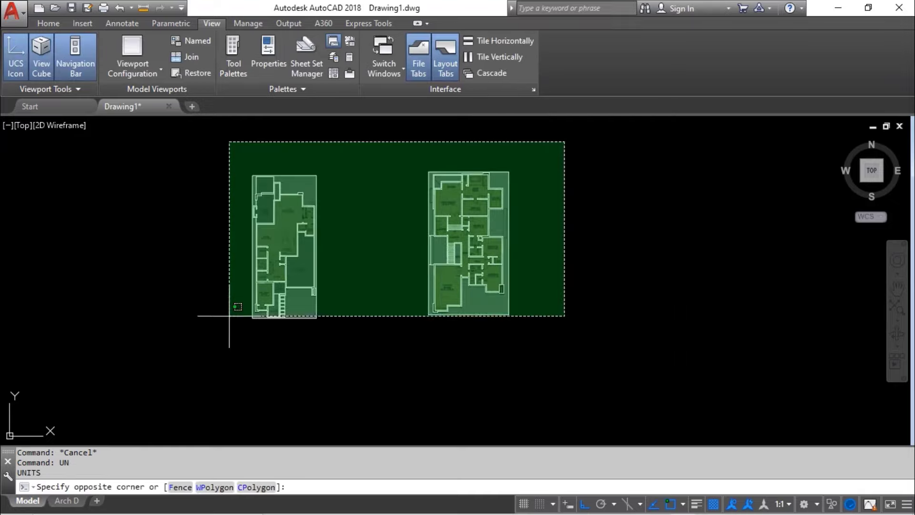
left_click(199, 373)
type("c")
key("Return")
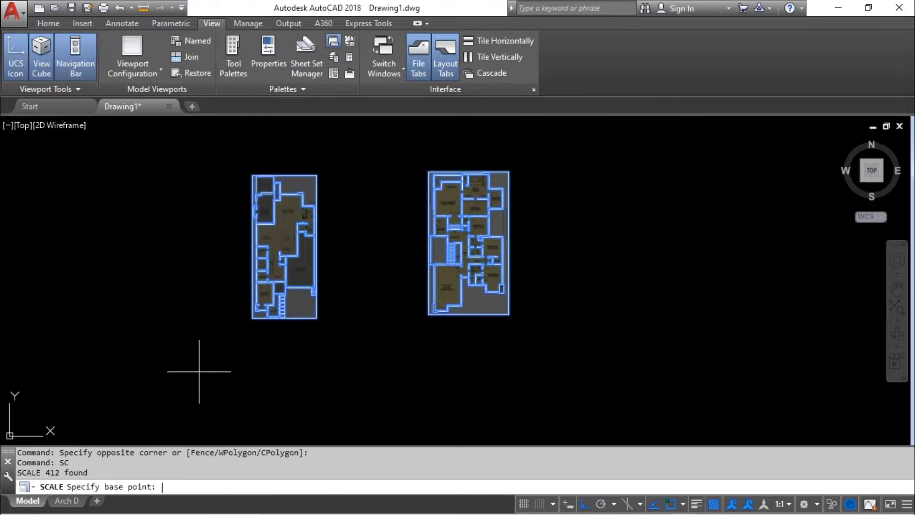
left_click(253, 318)
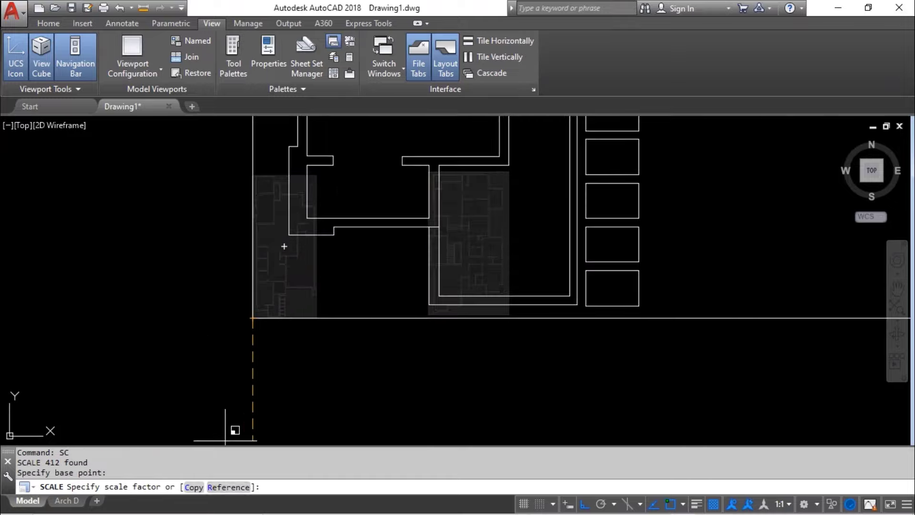
type("r")
key("Return")
- Pick the covered outdoor living wall's two endpoints as the reference length
scroll(256, 311, "up", 5)
scroll(266, 287, "up", 5)
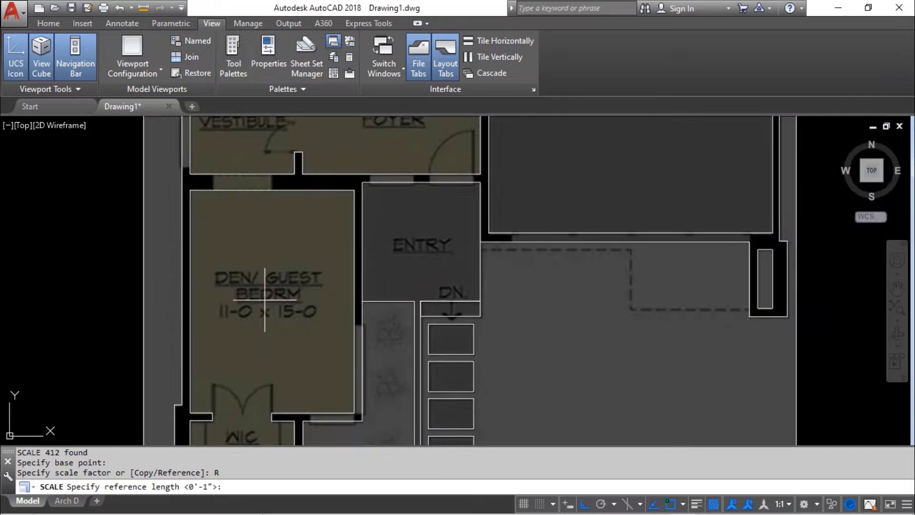
middle_click_drag(265, 300, 312, 222)
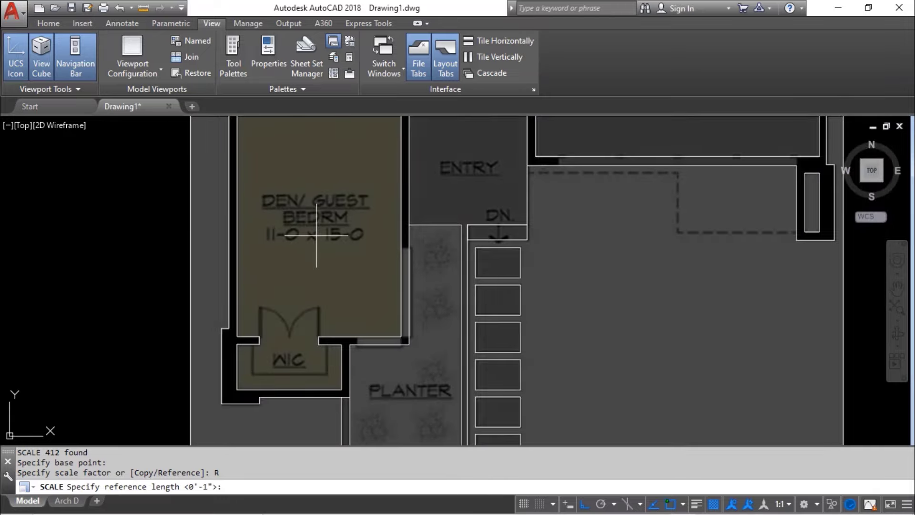
scroll(284, 255, "down", 3)
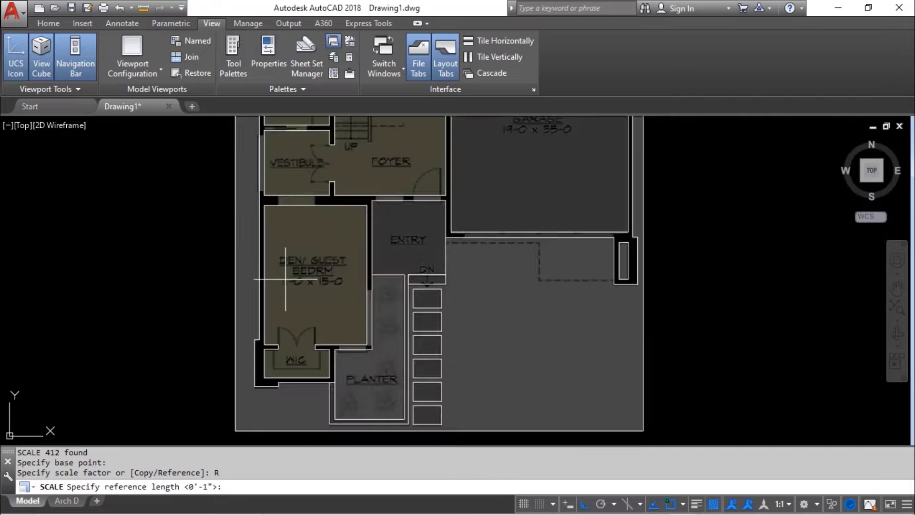
scroll(296, 246, "down", 5)
scroll(273, 247, "up", 1)
scroll(273, 247, "up", 5)
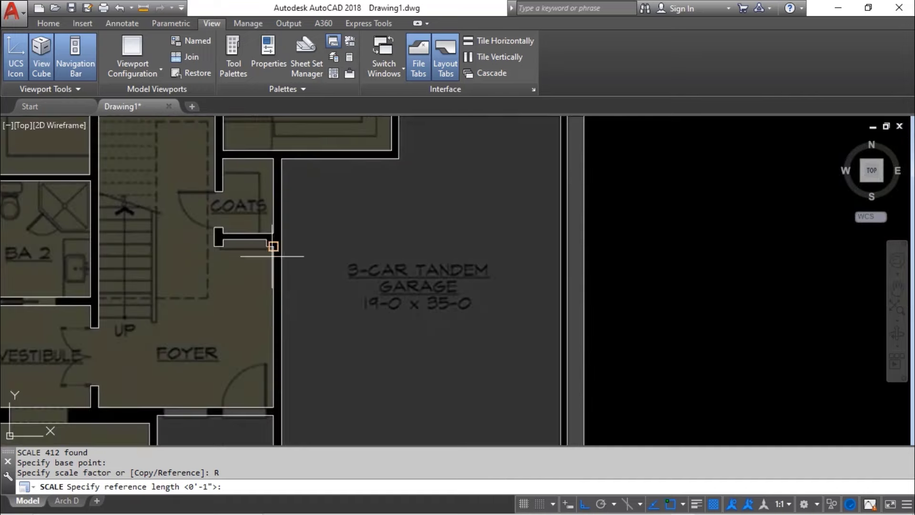
scroll(419, 339, "down", 4)
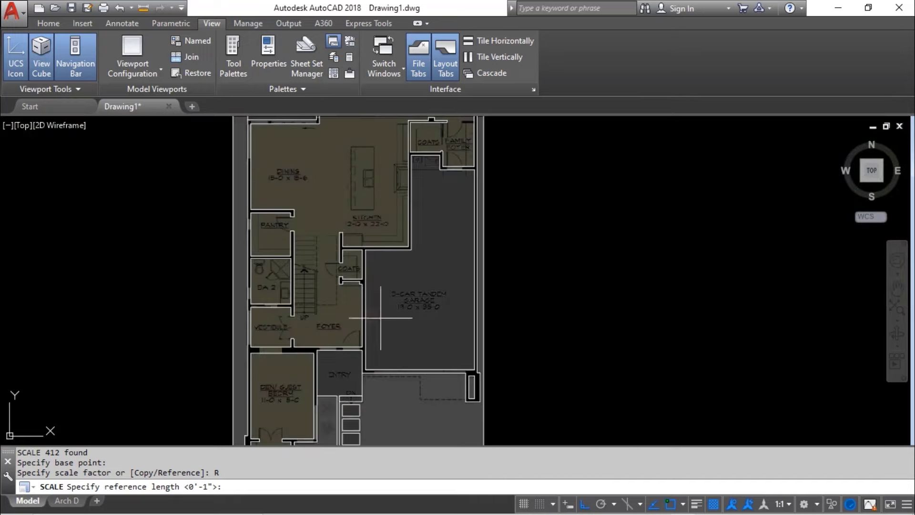
middle_click_drag(270, 259, 294, 295)
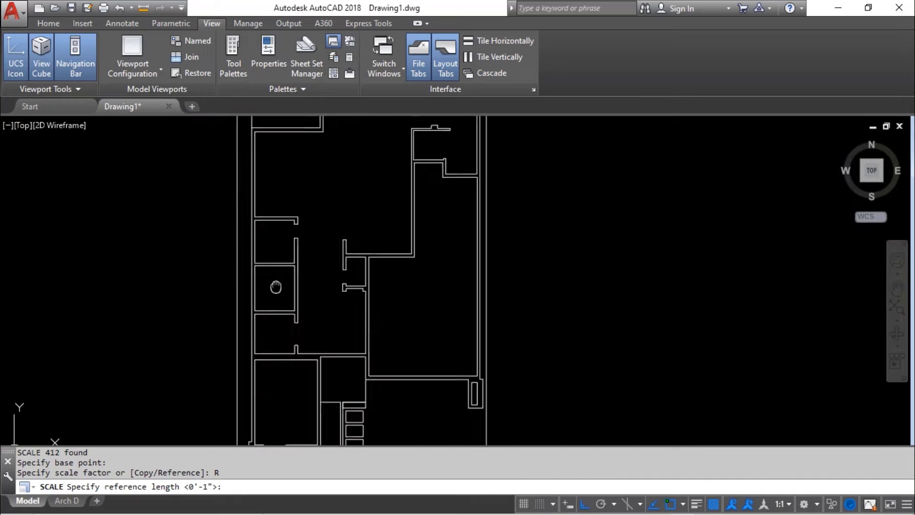
scroll(294, 295, "up", 2)
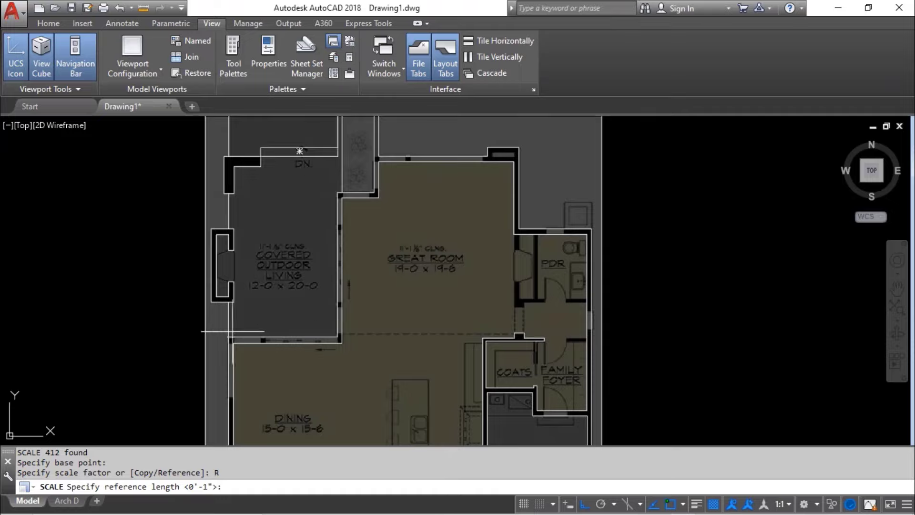
scroll(248, 331, "up", 3)
scroll(225, 344, "up", 3)
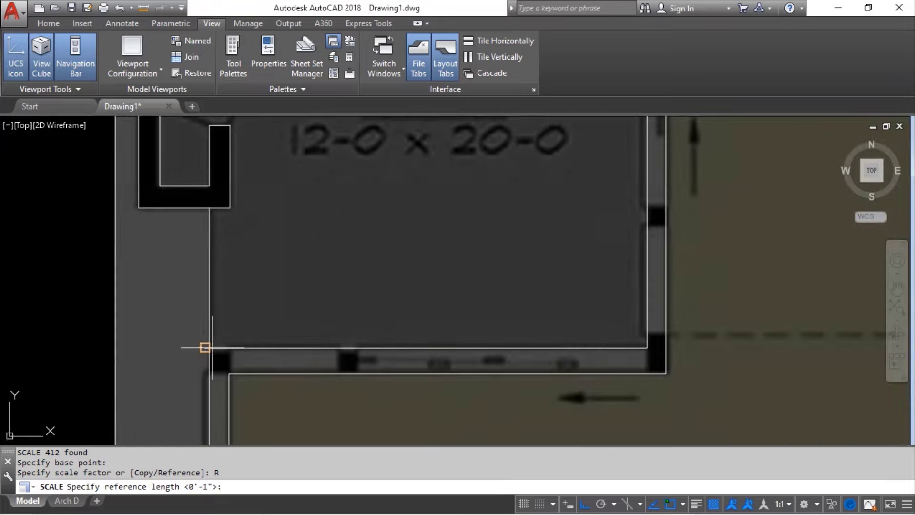
scroll(208, 348, "up", 3)
left_click(204, 348)
scroll(204, 348, "down", 3)
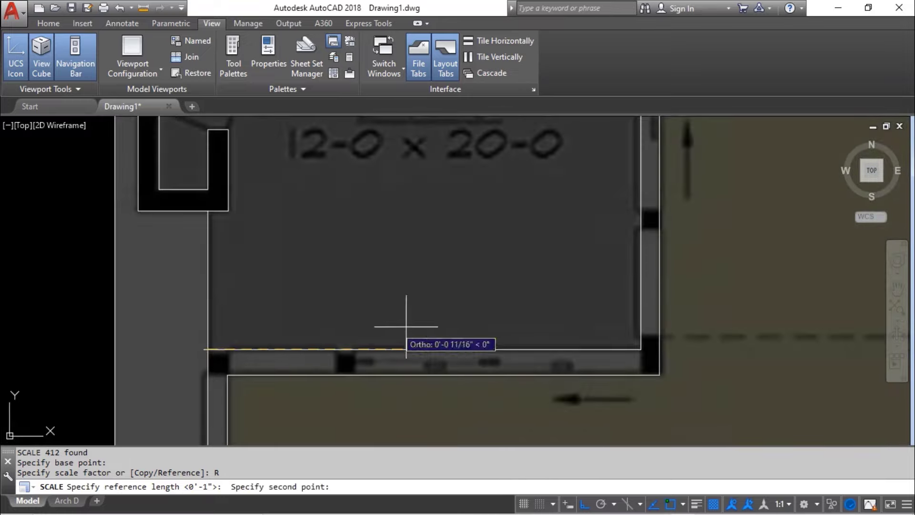
left_click(642, 349)
- Enter 12' as the new length so both plans rescale to real size
scroll(490, 333, "down", 2)
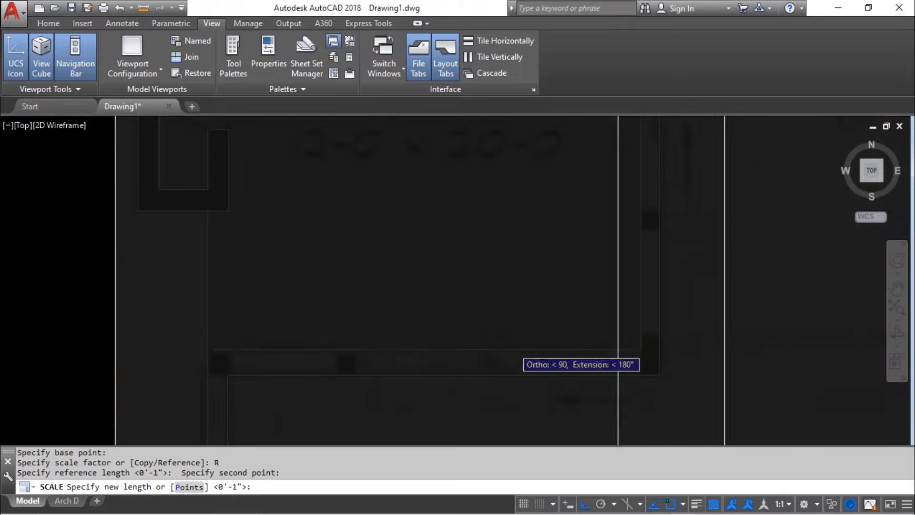
scroll(512, 347, "down", 2)
type("12'")
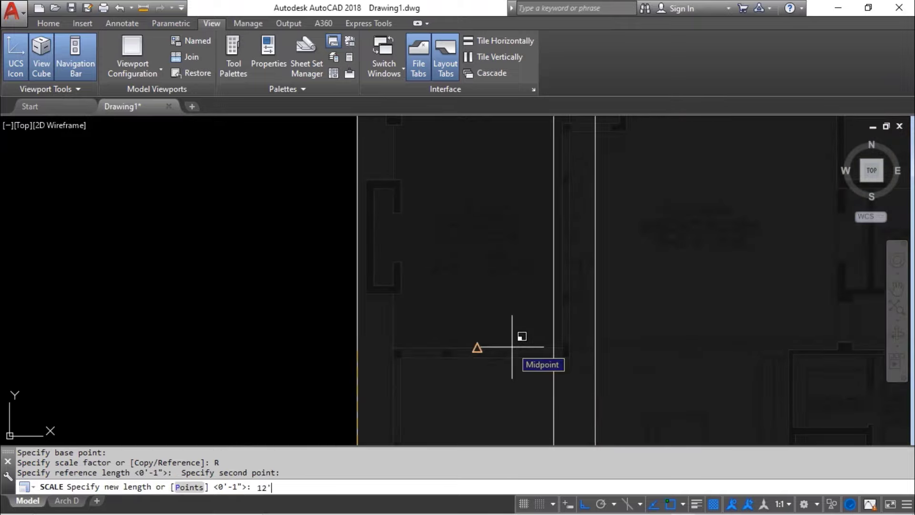
key("Return")
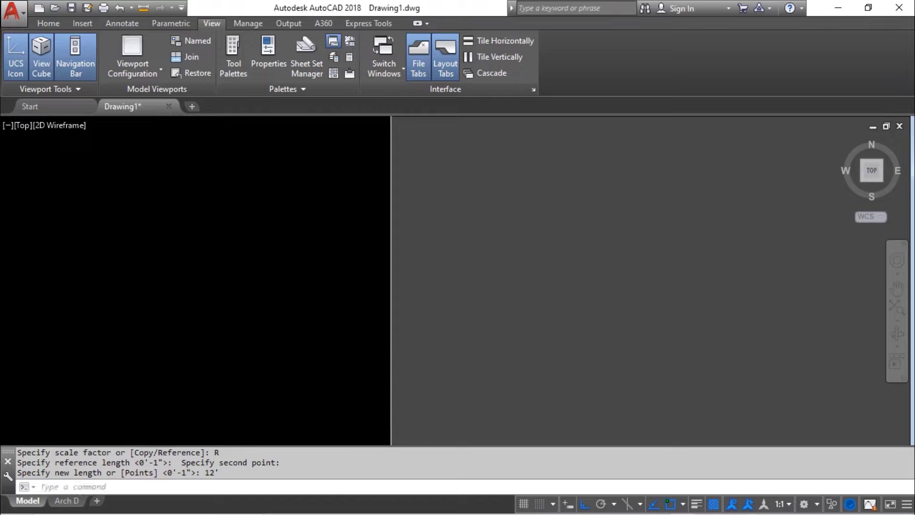
scroll(376, 334, "down", 3)
scroll(381, 351, "down", 3)
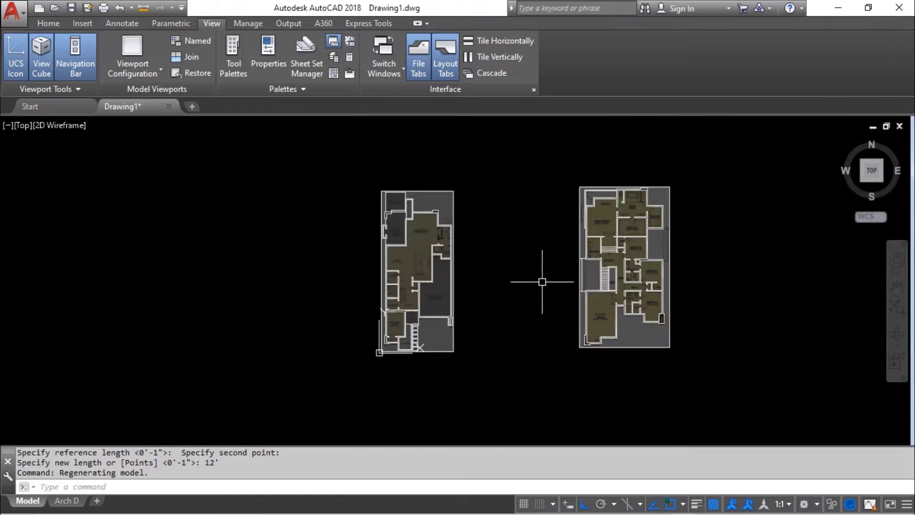
scroll(393, 335, "up", 5)
scroll(399, 336, "up", 3)
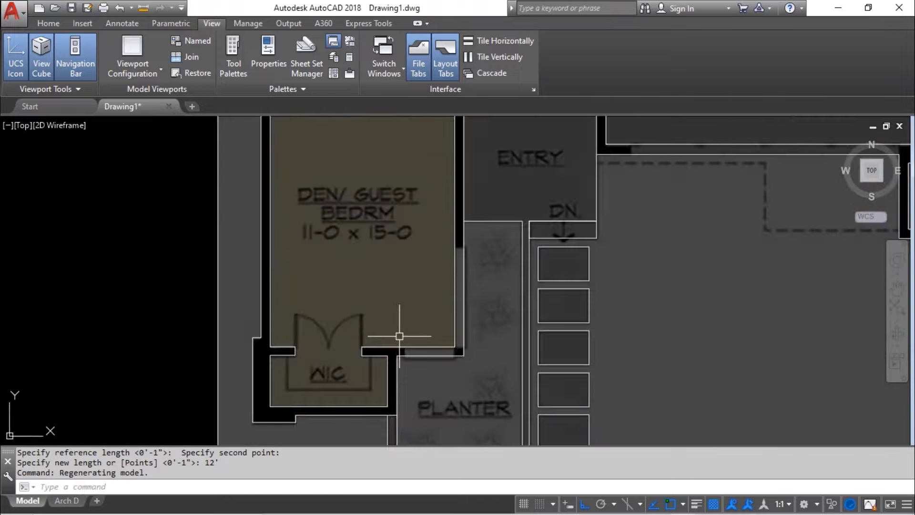
left_click(48, 23)
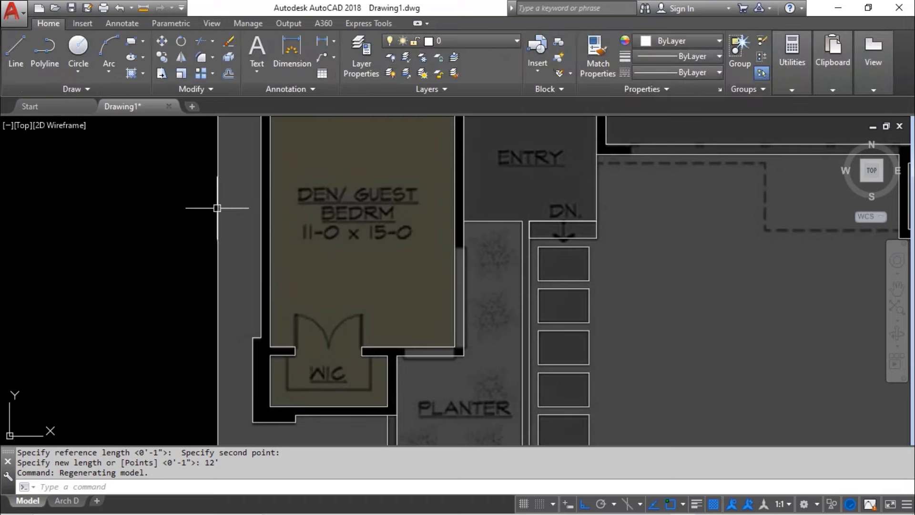
type("d")
- Change the Standard dimension style's Primary Units format to Architectural and close the manager
key("Return")
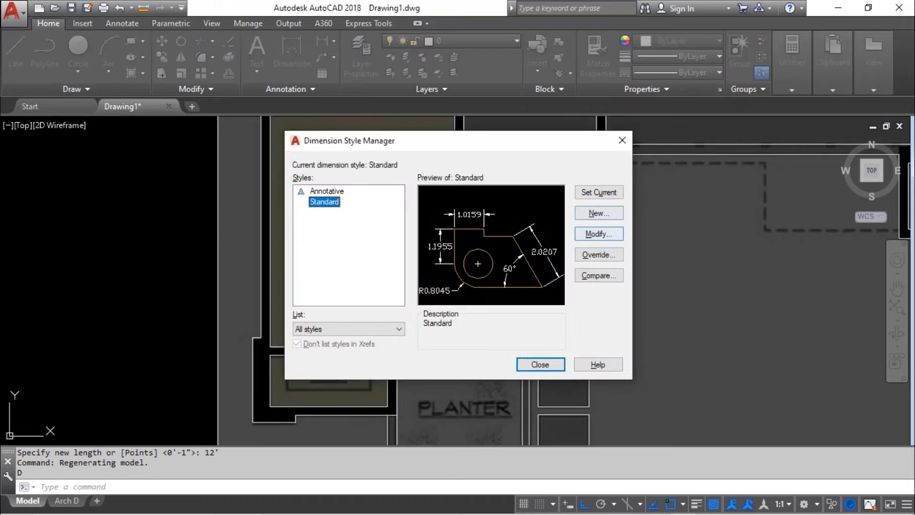
left_click(599, 234)
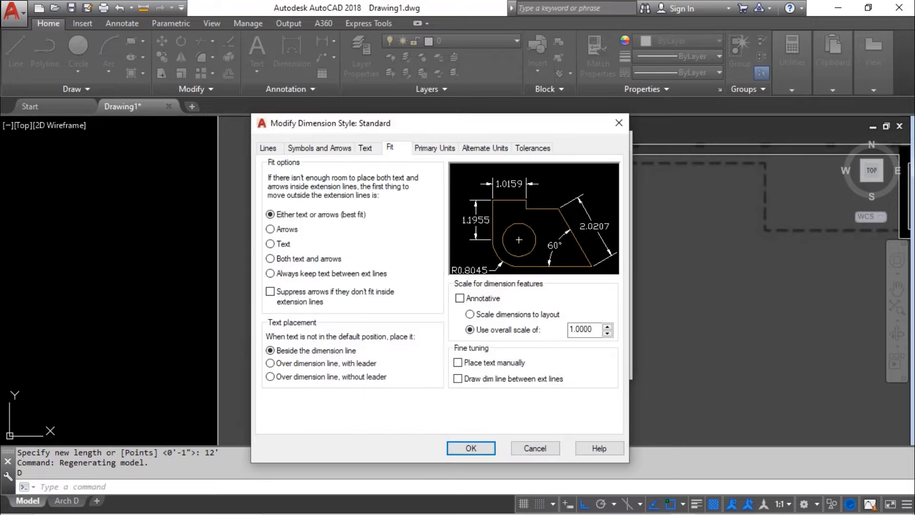
left_click(434, 148)
left_click(432, 175)
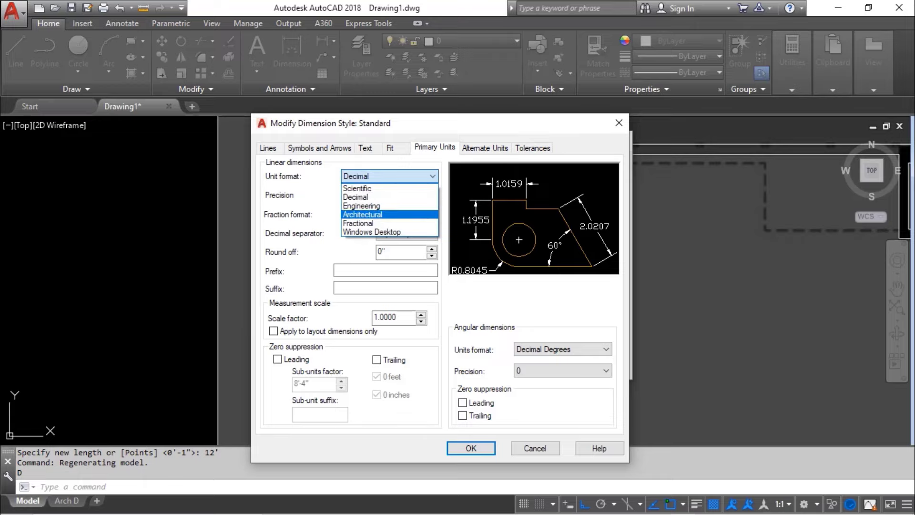
left_click(365, 210)
left_click(471, 448)
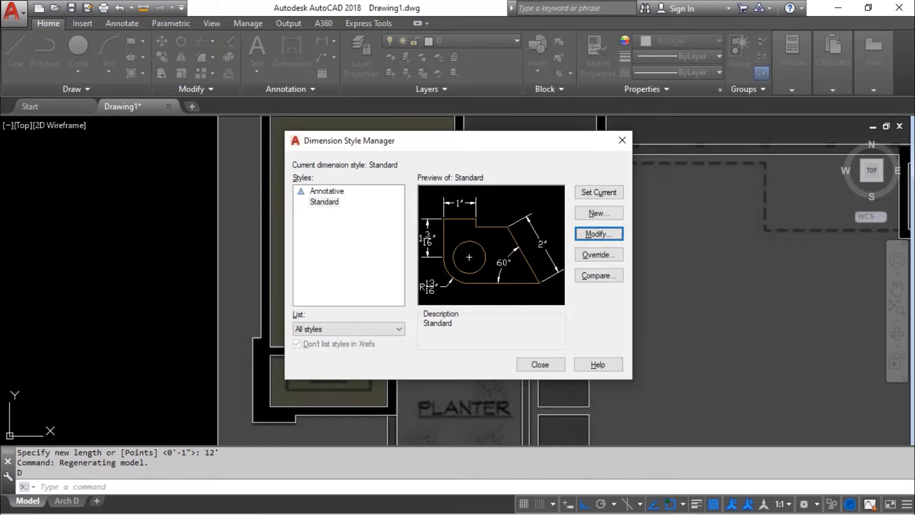
left_click(529, 363)
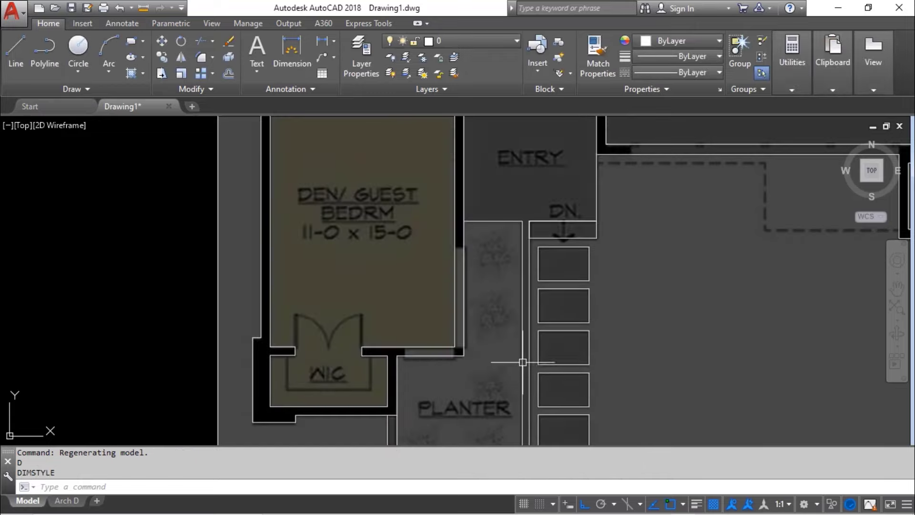
scroll(319, 270, "down", 4)
scroll(317, 307, "up", 2)
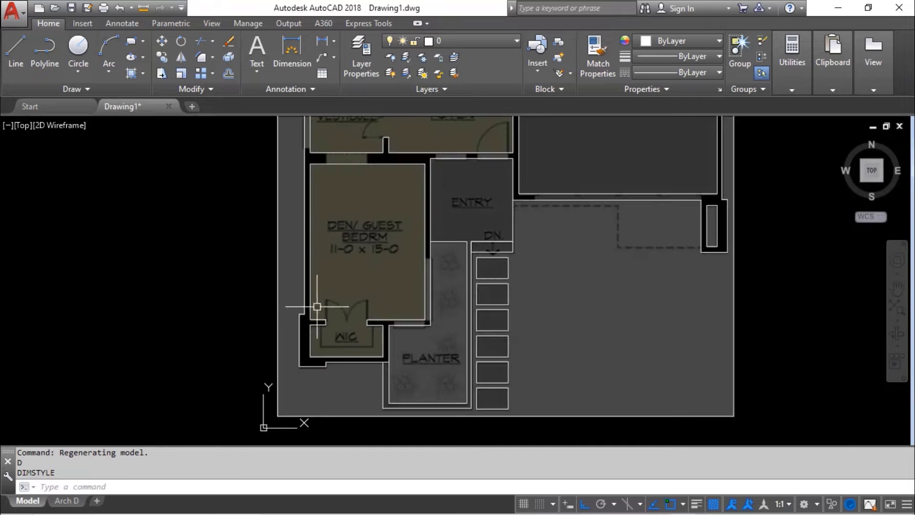
left_click(292, 50)
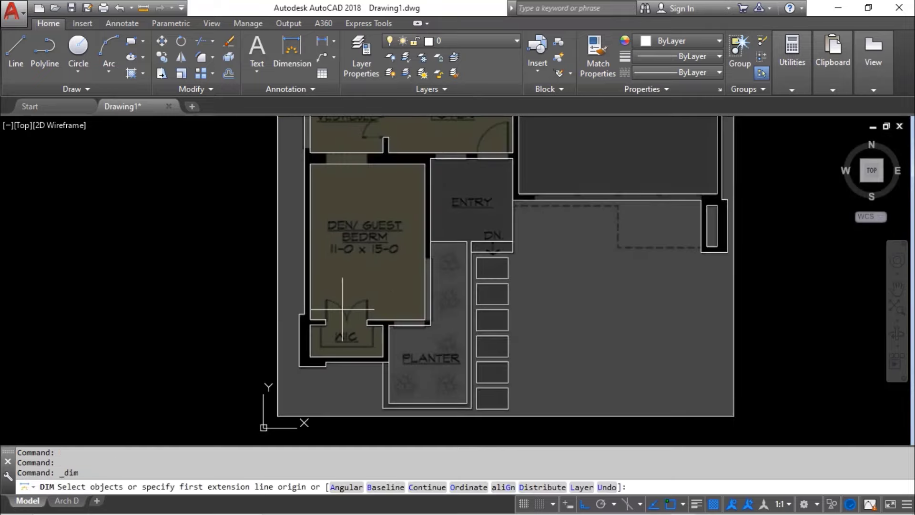
scroll(307, 321, "up", 2)
left_click(298, 319)
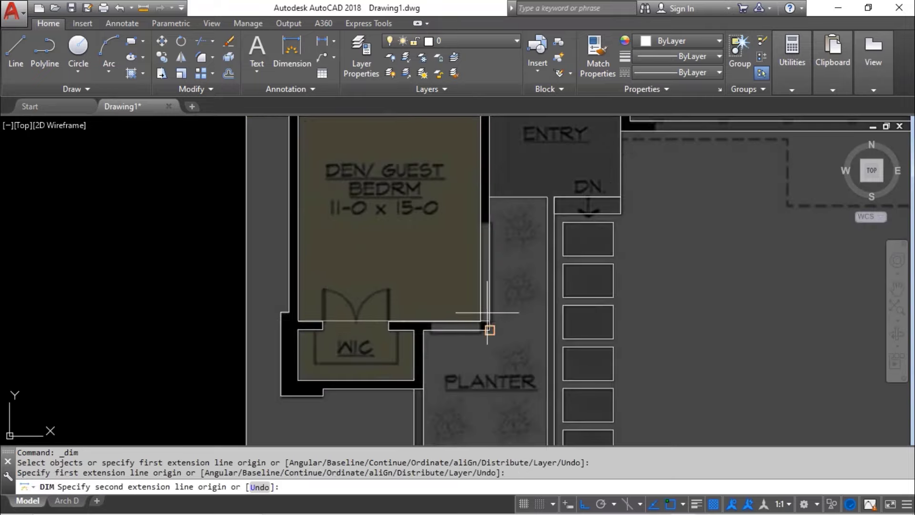
left_click(481, 320)
scroll(362, 296, "up", 3)
scroll(364, 304, "up", 3)
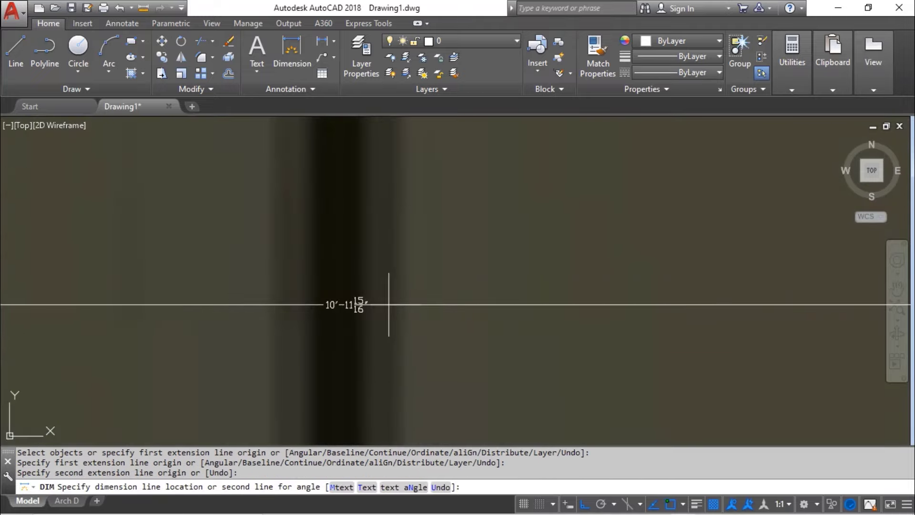
scroll(387, 304, "down", 2)
scroll(387, 304, "down", 5)
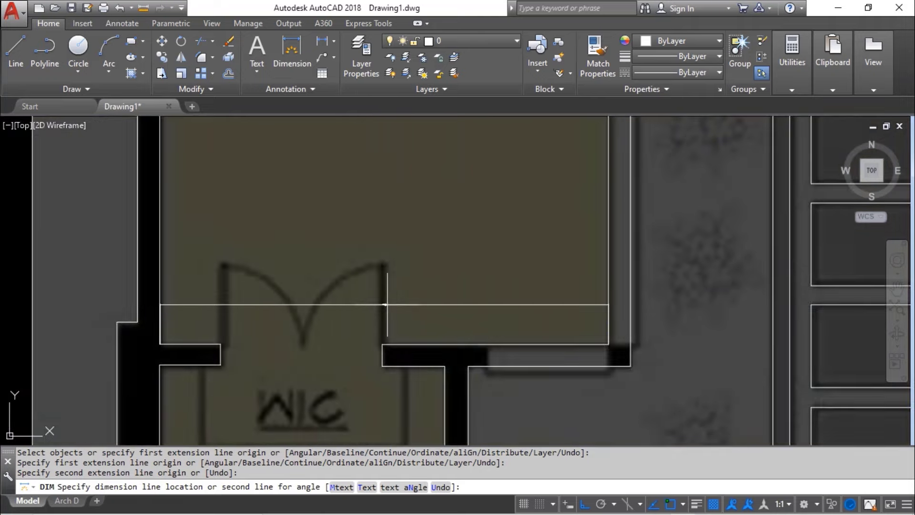
key("Escape")
scroll(385, 304, "down", 3)
scroll(396, 286, "down", 4)
scroll(403, 327, "up", 3)
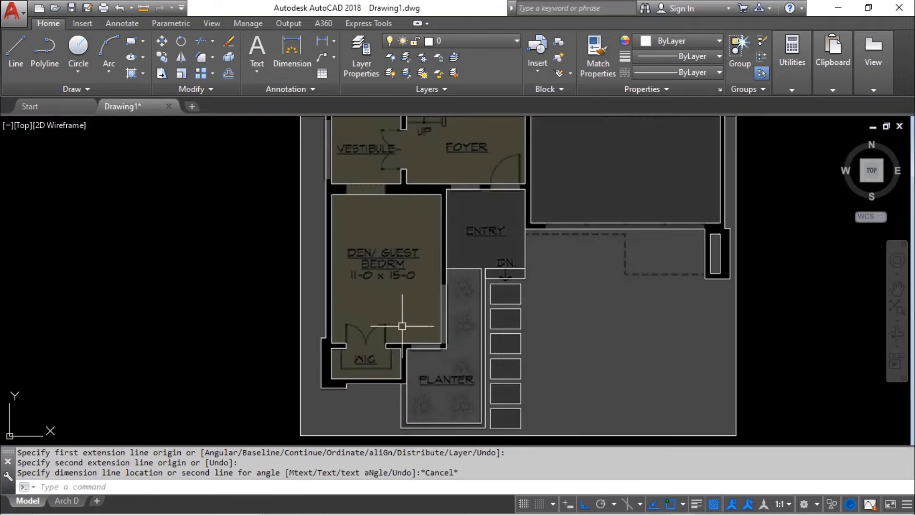
scroll(409, 339, "up", 2)
key("Return")
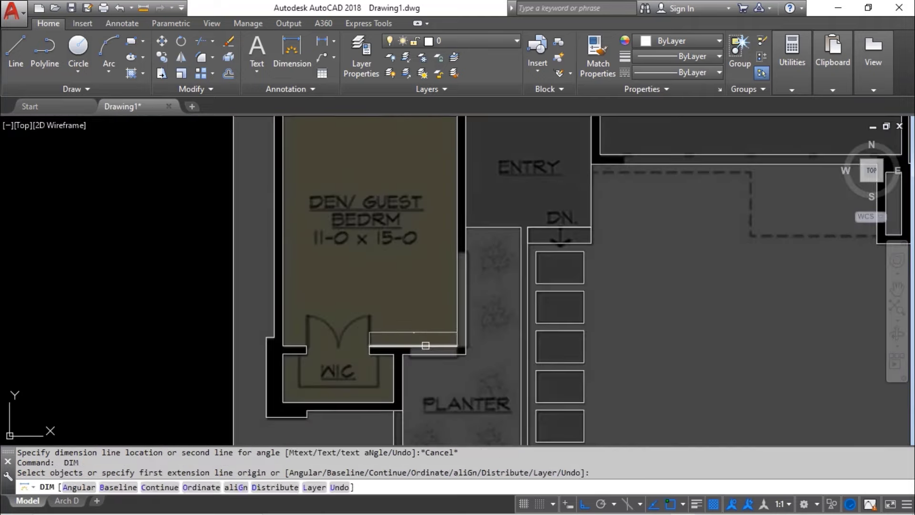
key("Return")
left_click(415, 349)
scroll(417, 343, "down", 5)
scroll(414, 363, "up", 6)
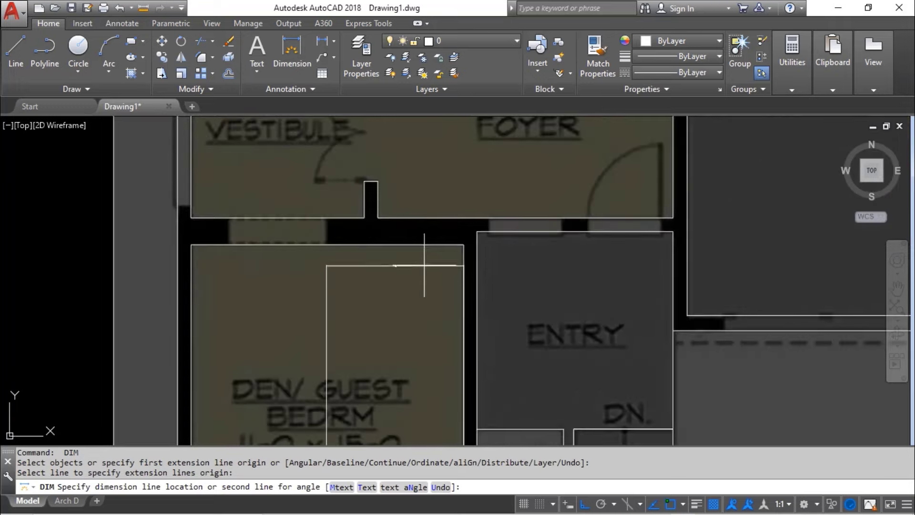
left_click(425, 245)
left_click(427, 269)
scroll(428, 276, "down", 4)
scroll(427, 341, "up", 6)
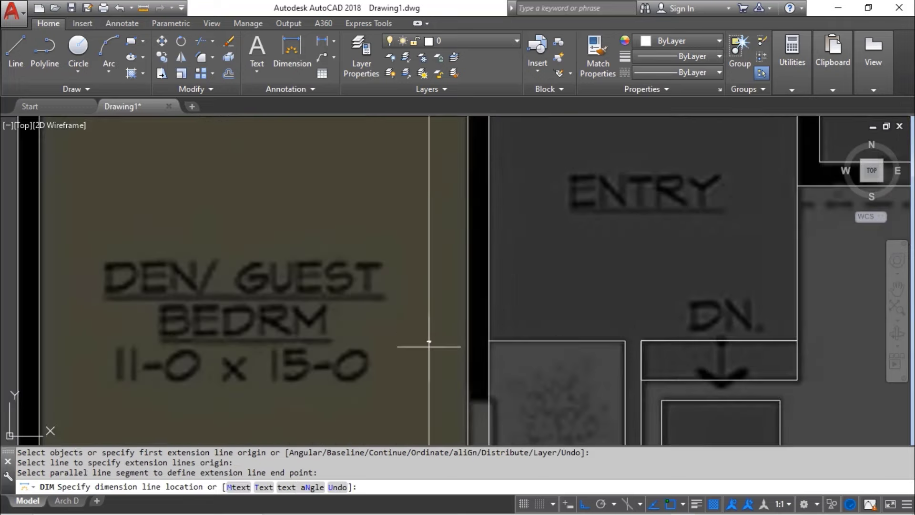
scroll(427, 337, "up", 4)
scroll(426, 312, "up", 4)
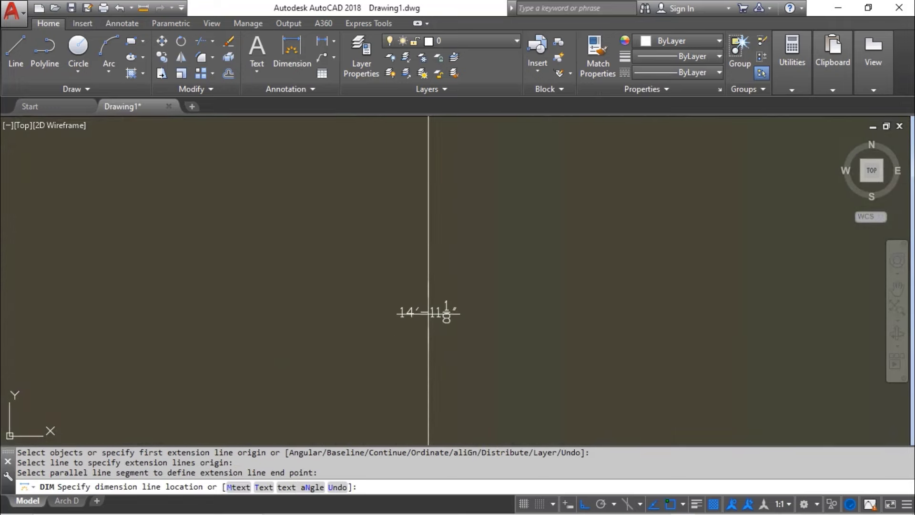
scroll(428, 312, "down", 5)
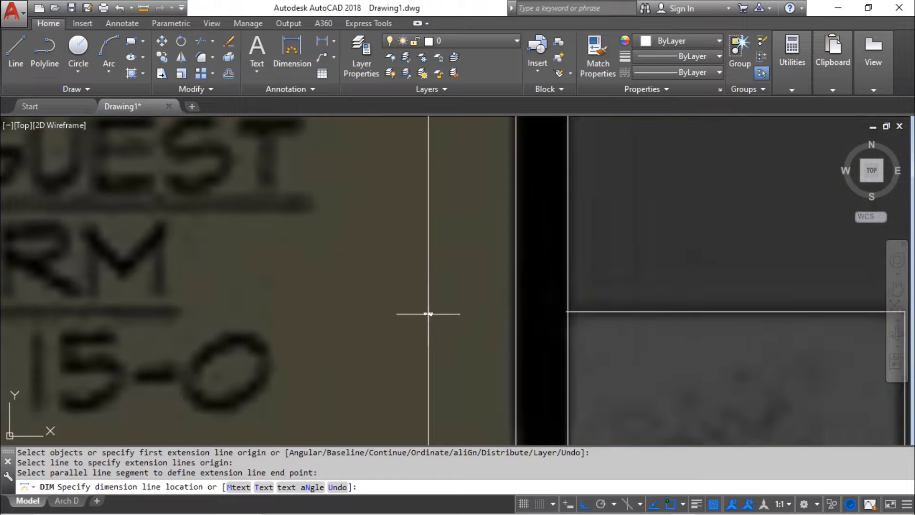
scroll(428, 312, "down", 4)
key("Escape")
key("Escape")
scroll(345, 321, "down", 3)
scroll(345, 322, "down", 3)
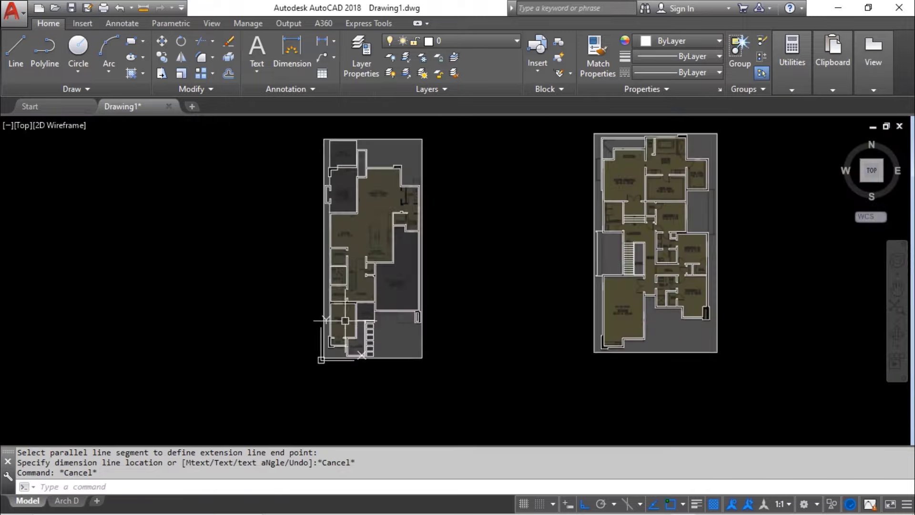
- Zoom to the ground-floor plan and open the Tool Palettes to the Architectural sample blocks
scroll(327, 311, "up", 8)
scroll(317, 311, "up", 4)
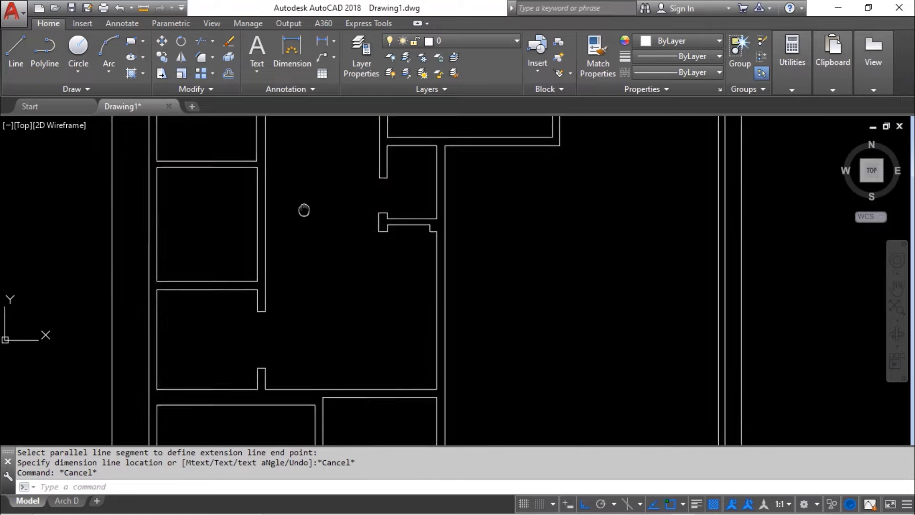
scroll(262, 335, "down", 6)
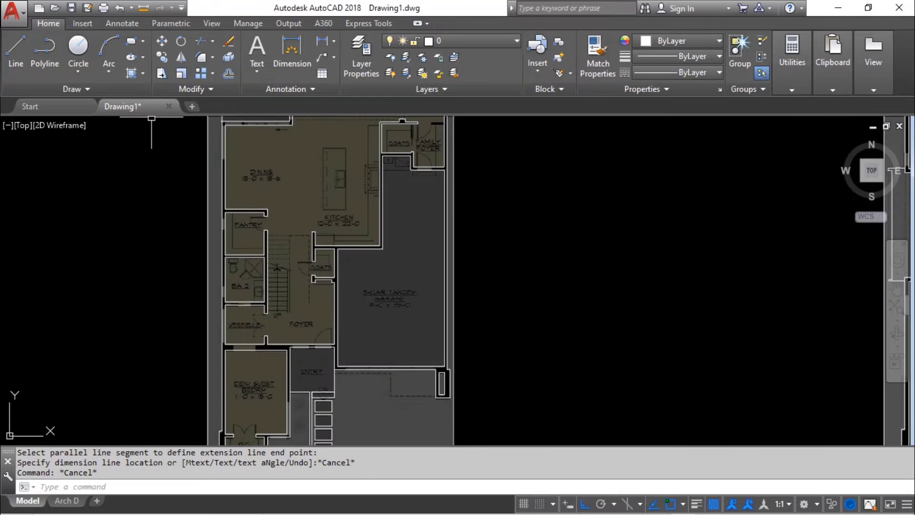
left_click(212, 23)
left_click(233, 58)
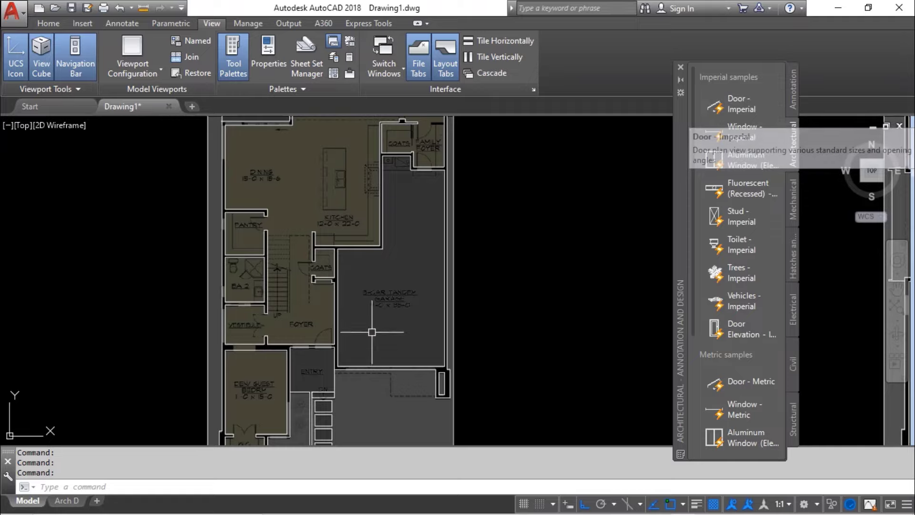
- Place a Door - Imperial block in the foyer wall opening, swung open 90°
middle_click_drag(301, 369, 359, 233)
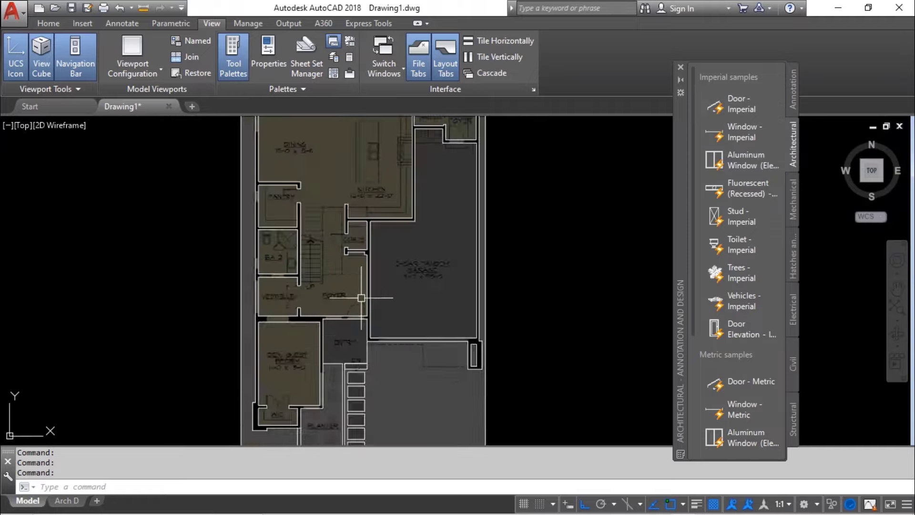
scroll(358, 306, "up", 5)
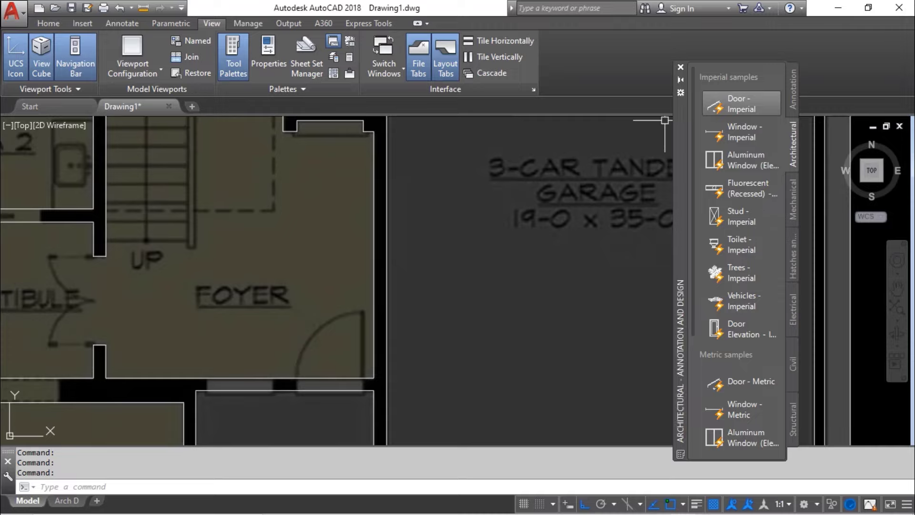
left_click(715, 104)
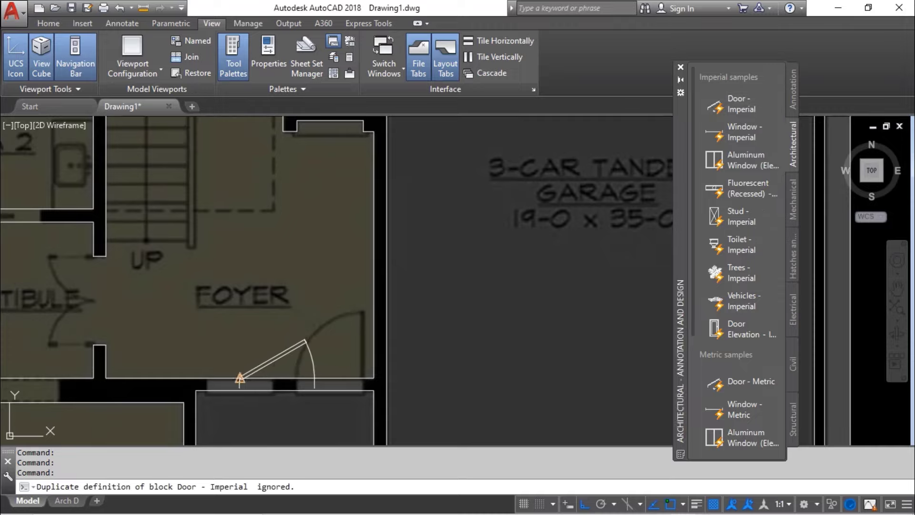
left_click(295, 379)
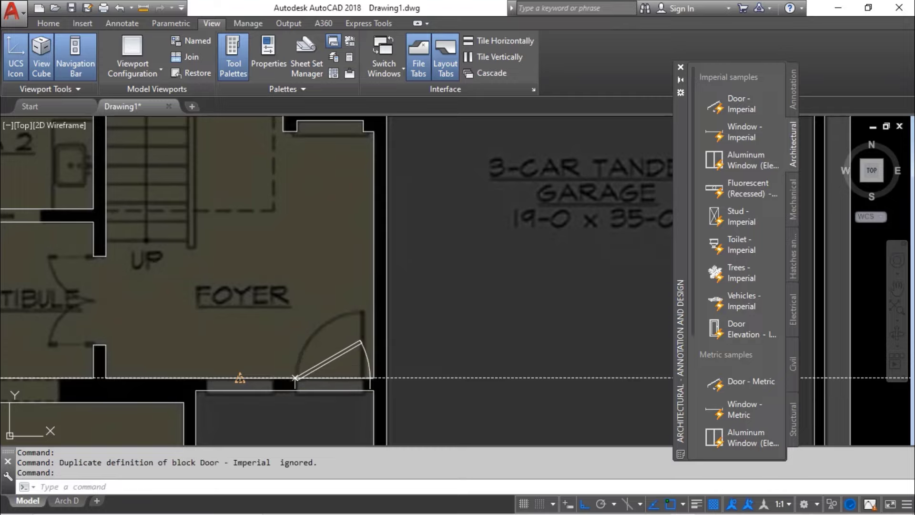
left_click(347, 351)
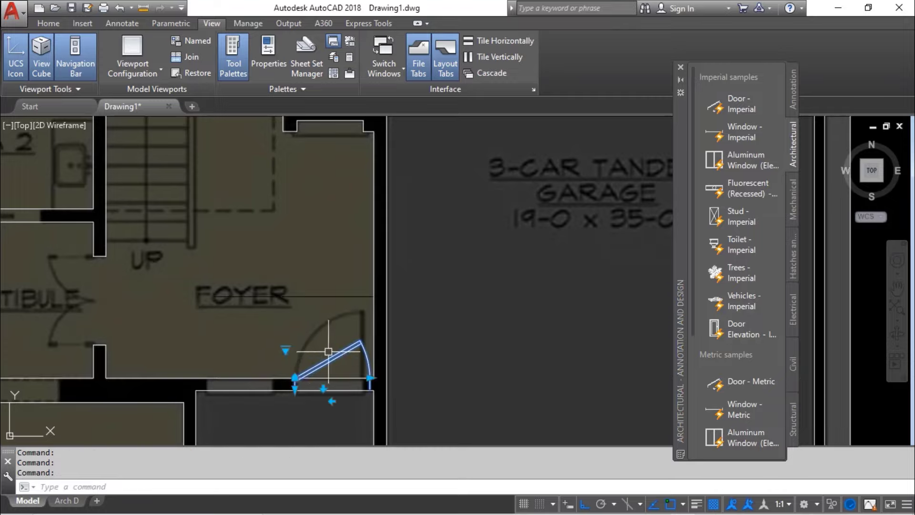
left_click(332, 401)
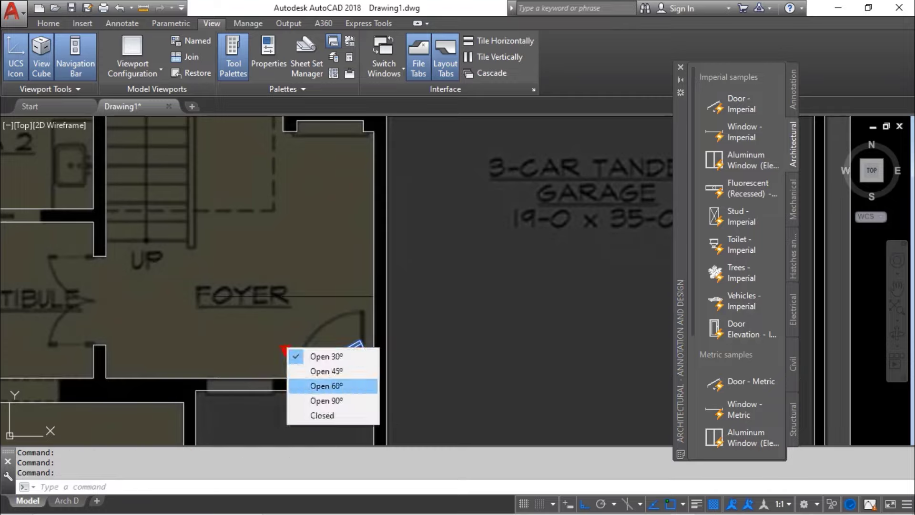
left_click(327, 401)
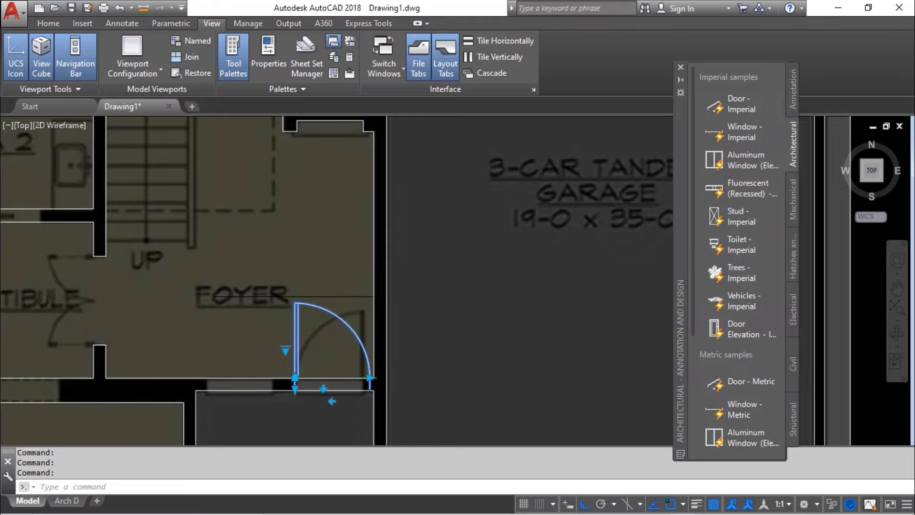
- Flip the door's hinge to the right jamb so it swings into the foyer
middle_click_drag(342, 360, 344, 302)
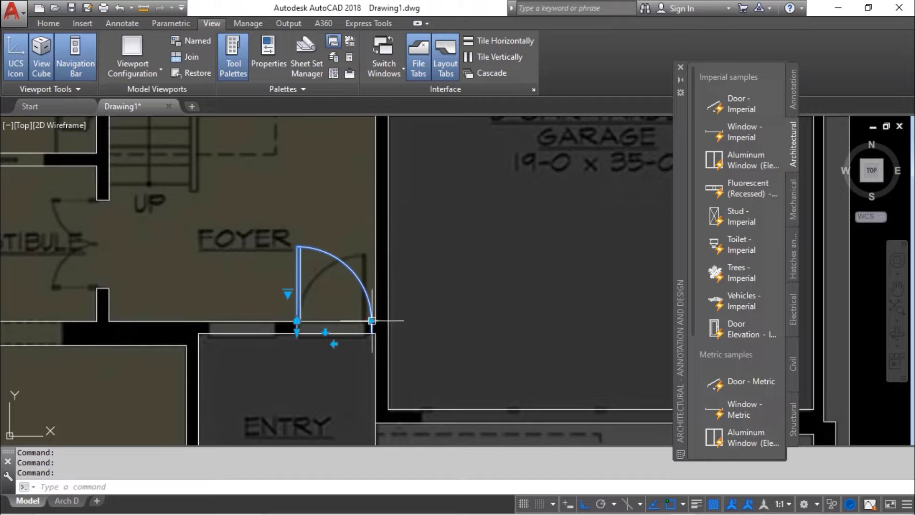
left_click(334, 344)
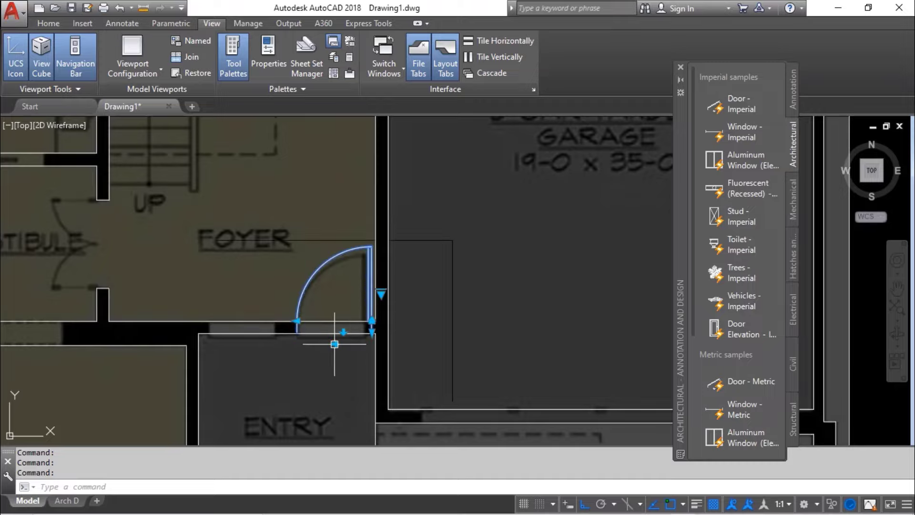
scroll(363, 321, "up", 2)
scroll(359, 326, "up", 2)
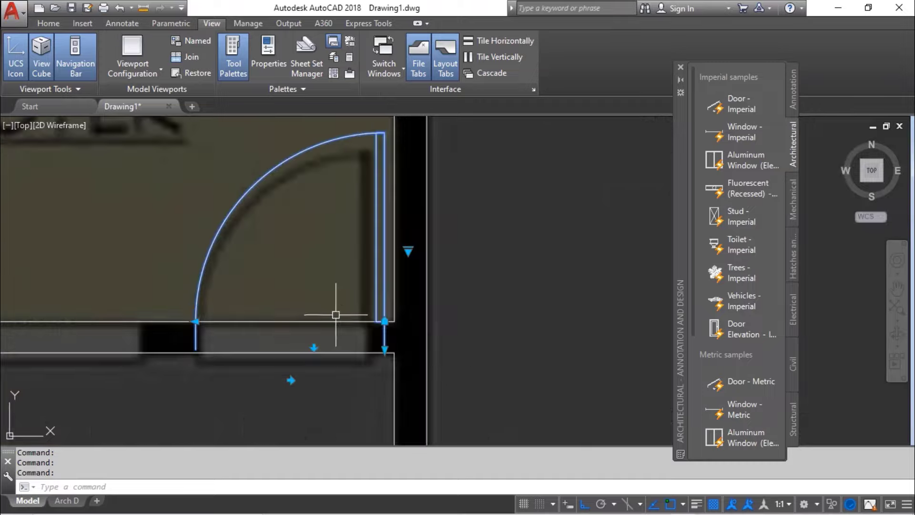
scroll(334, 313, "down", 2)
scroll(336, 286, "up", 2)
scroll(325, 301, "up", 2)
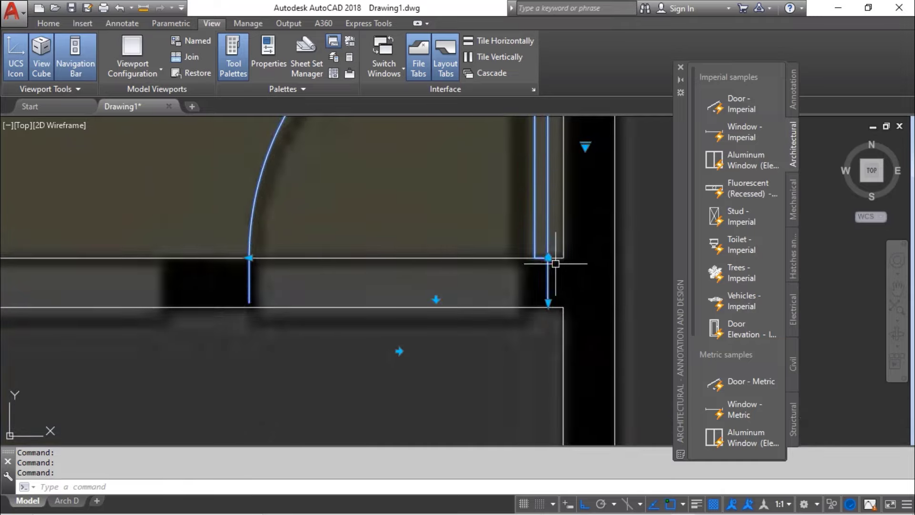
scroll(424, 333, "down", 3)
key("Escape")
key("Escape")
scroll(414, 319, "down", 1)
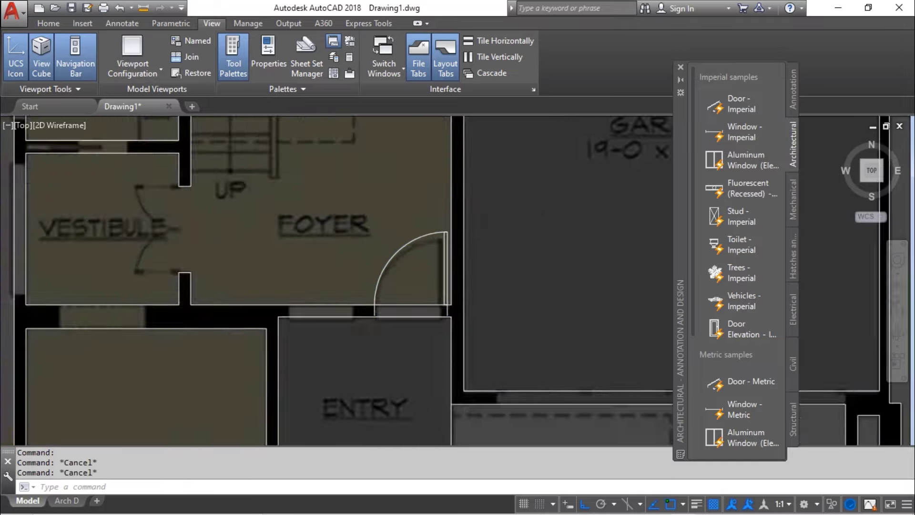
scroll(407, 306, "down", 1)
scroll(408, 306, "down", 2)
- Move the foyer door's hinge grip onto the wall jamb of the opening
scroll(418, 282, "up", 3)
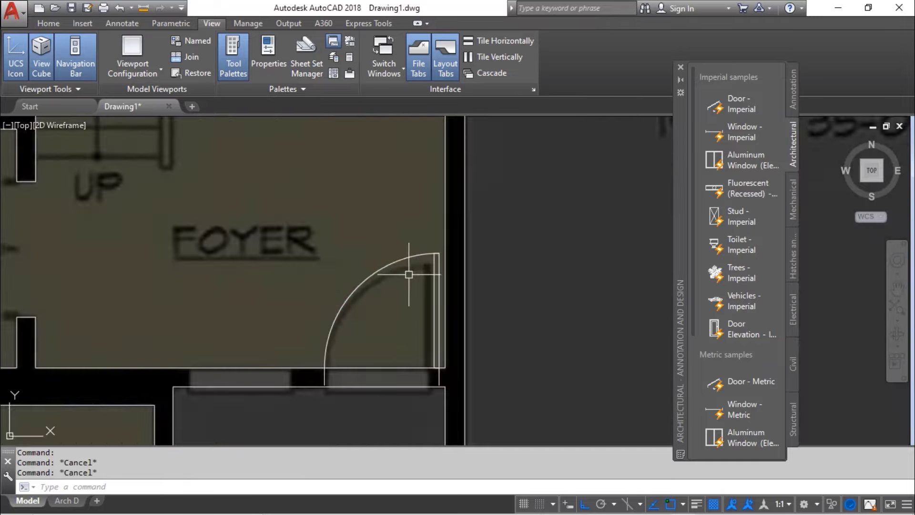
left_click_drag(418, 265, 394, 257)
scroll(315, 346, "up", 3)
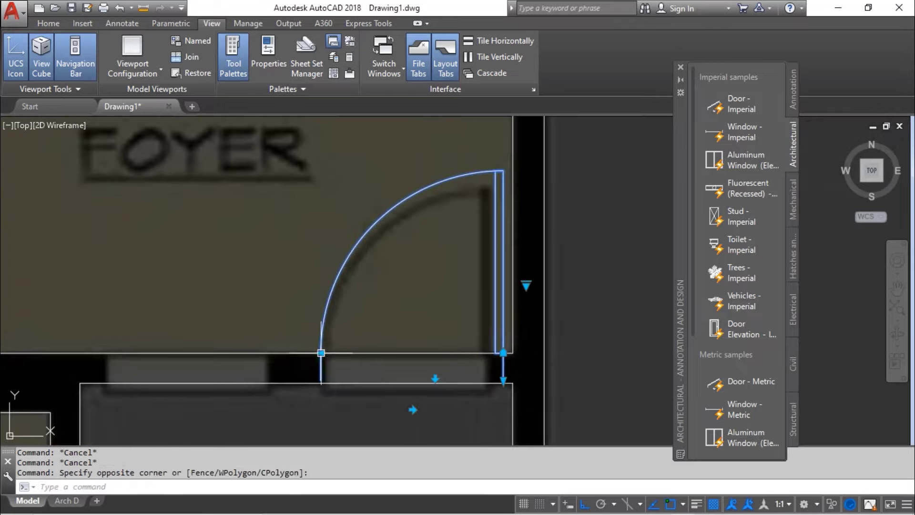
left_click(321, 352)
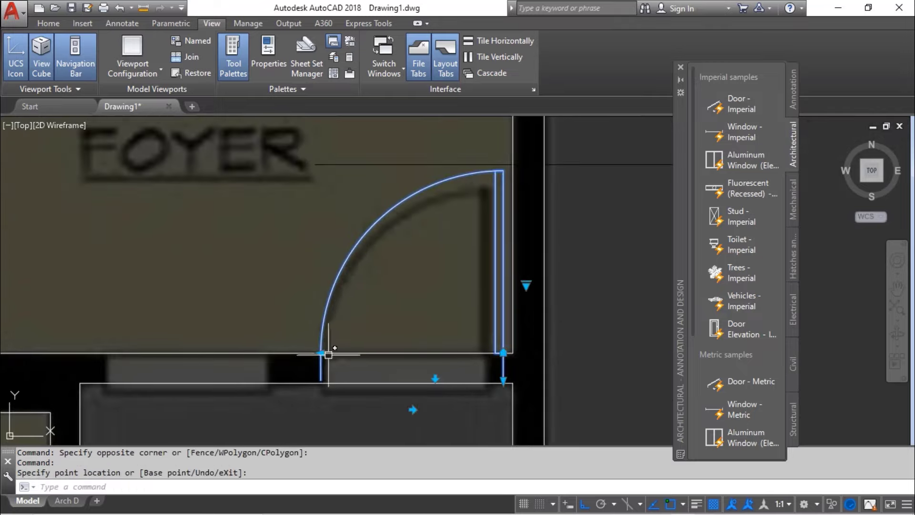
left_click(321, 353)
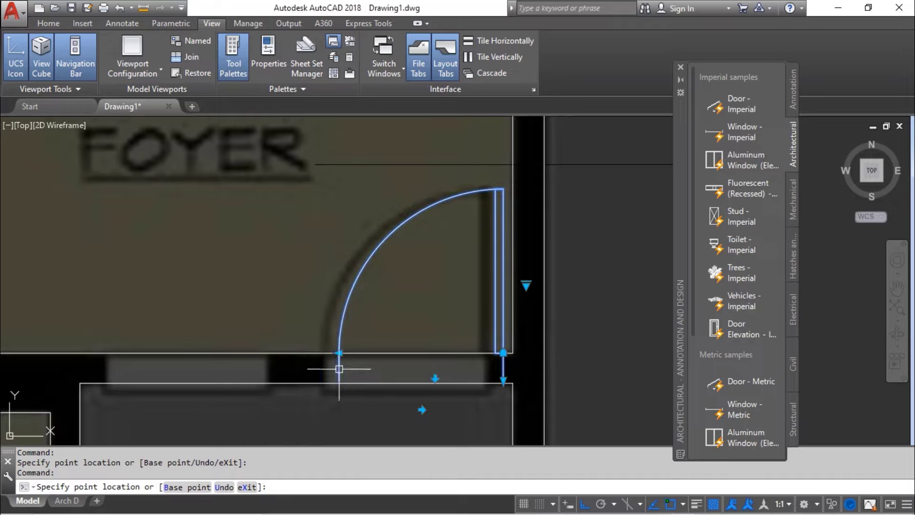
left_click(339, 368)
scroll(339, 369, "down", 2)
scroll(339, 368, "down", 2)
scroll(402, 321, "up", 4)
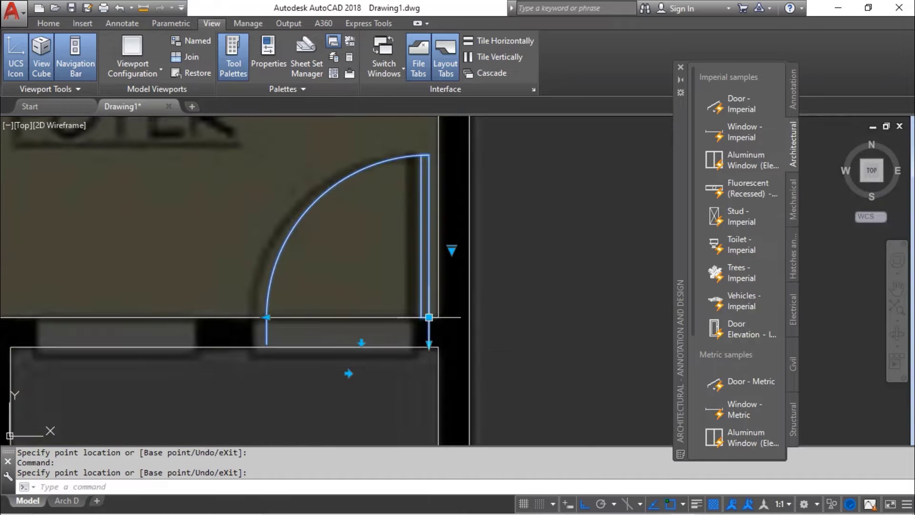
- Snap the door's corner grip onto the opposite jamb, then zoom out to the whole plan
left_click(429, 317)
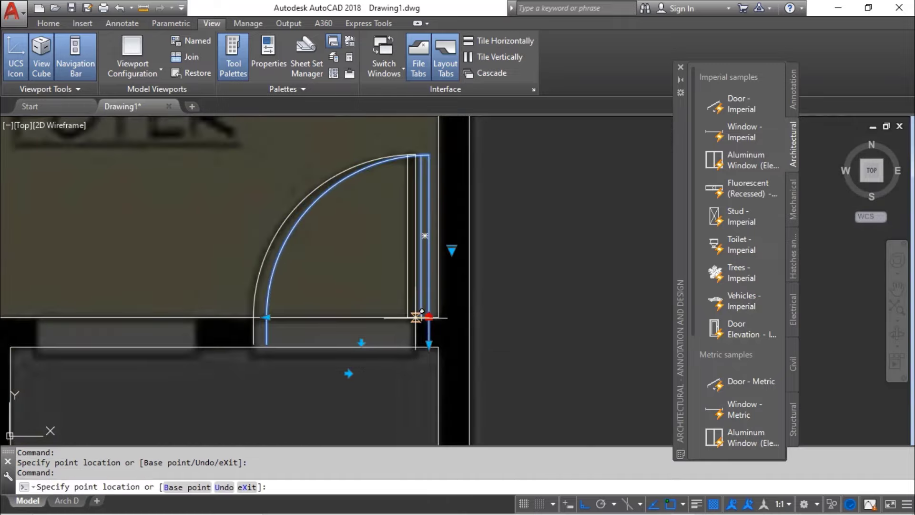
left_click(422, 312)
key("Escape")
key("Escape")
scroll(423, 309, "down", 4)
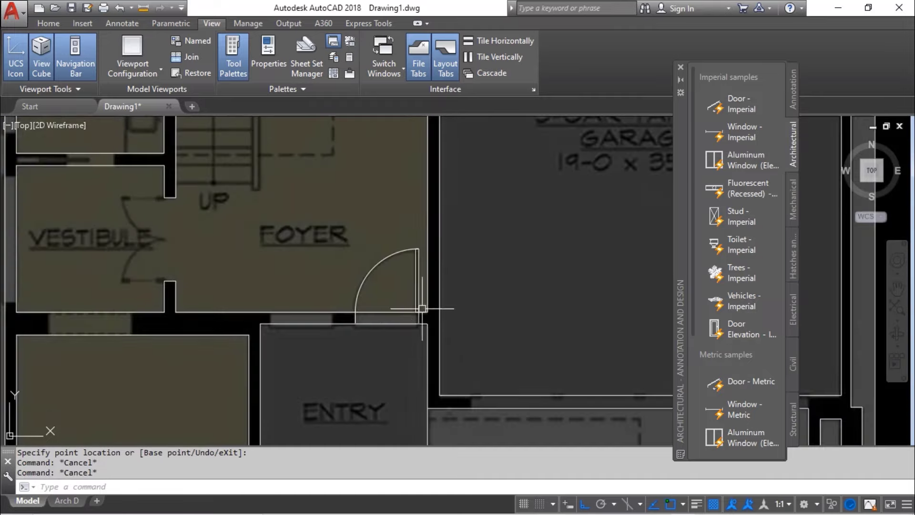
scroll(422, 309, "down", 4)
scroll(362, 262, "down", 4)
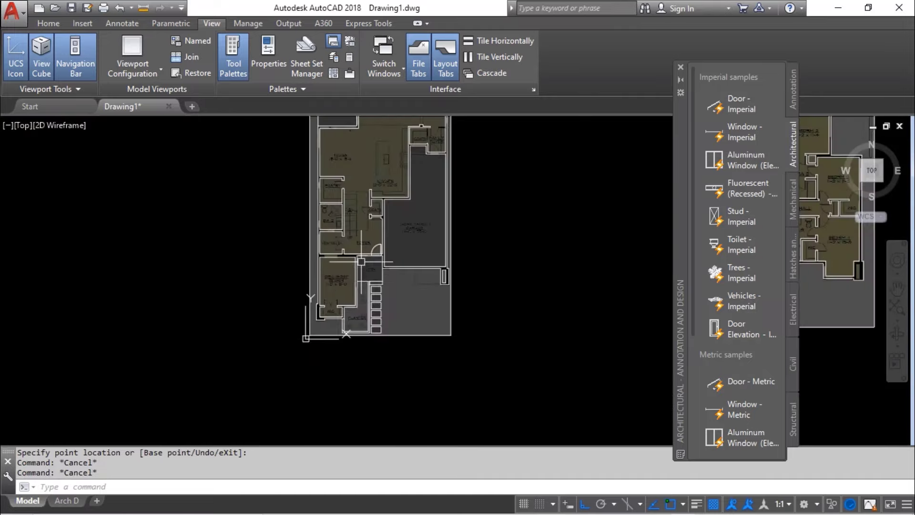
middle_click_drag(361, 262, 284, 329)
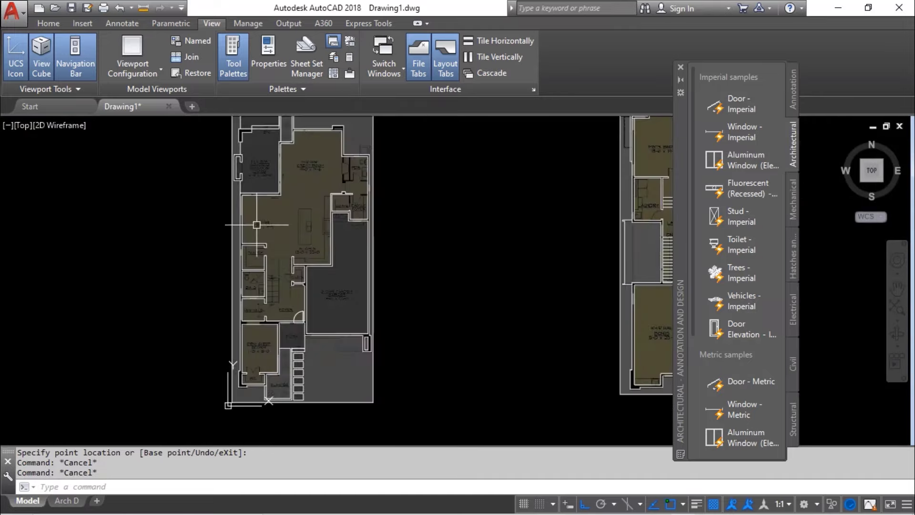
scroll(256, 224, "up", 5)
scroll(280, 223, "down", 5)
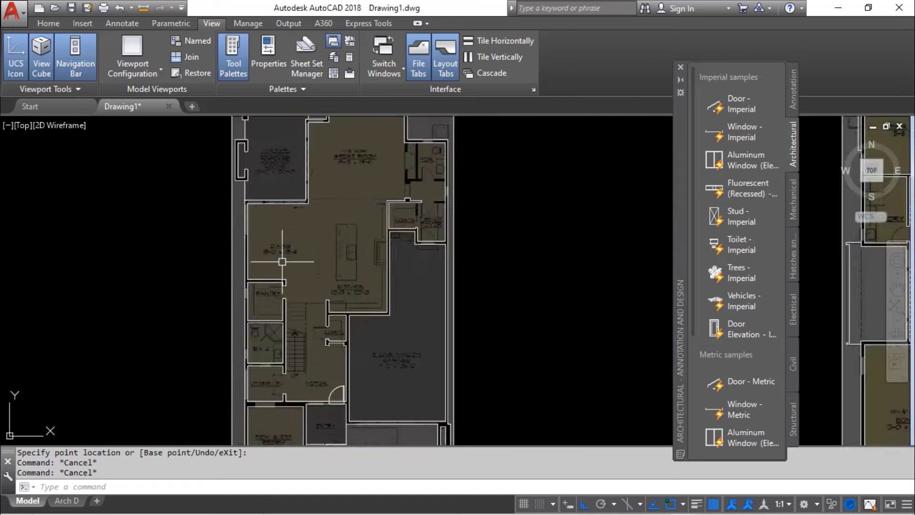